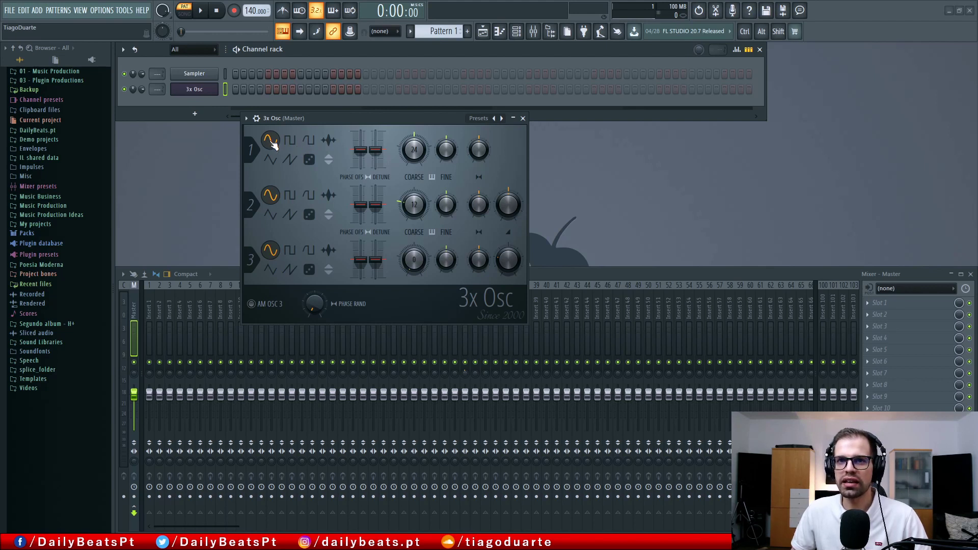
# Step: Cycle oscillator 1 through the square, rounded saw, triangle, saw and noise shapes, finishing back on sine
pyautogui.click(291, 142)
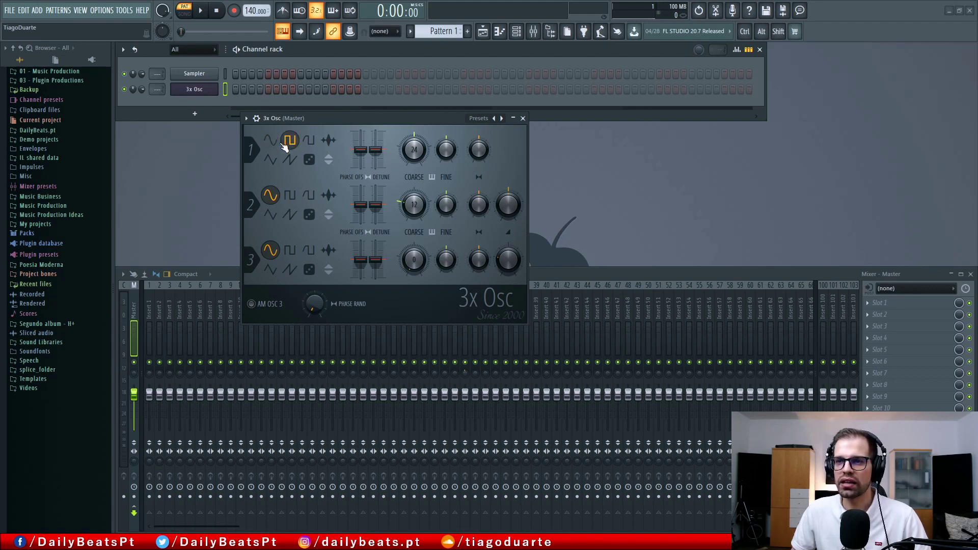
pyautogui.click(312, 145)
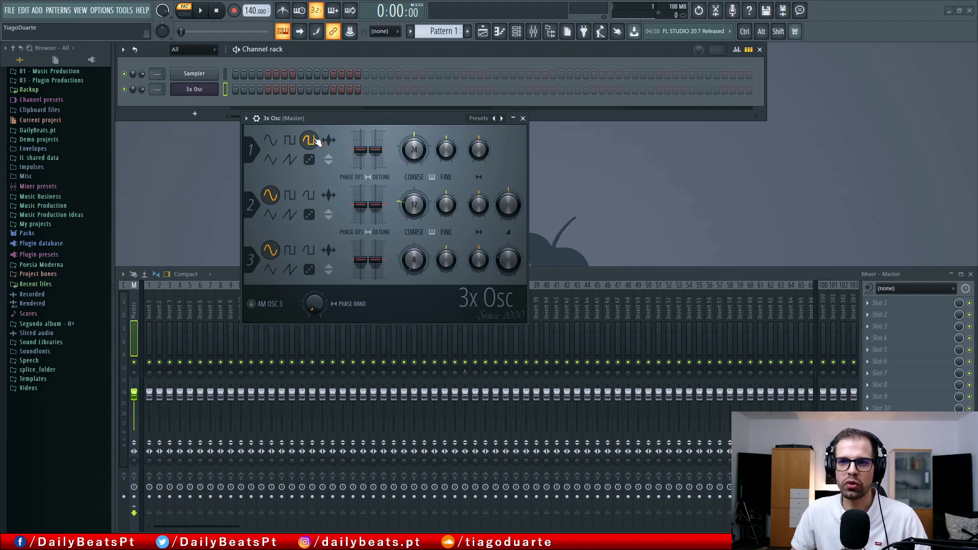
pyautogui.click(270, 160)
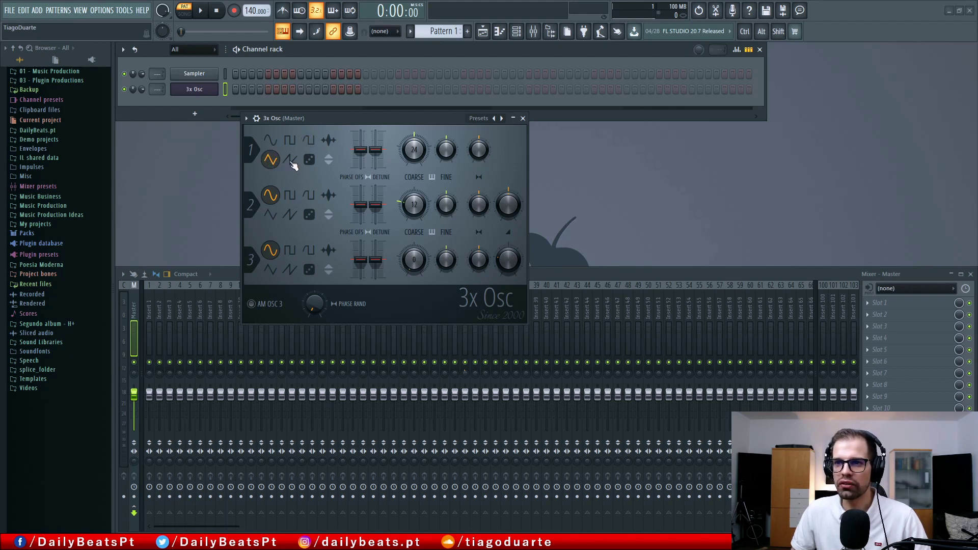
pyautogui.click(290, 161)
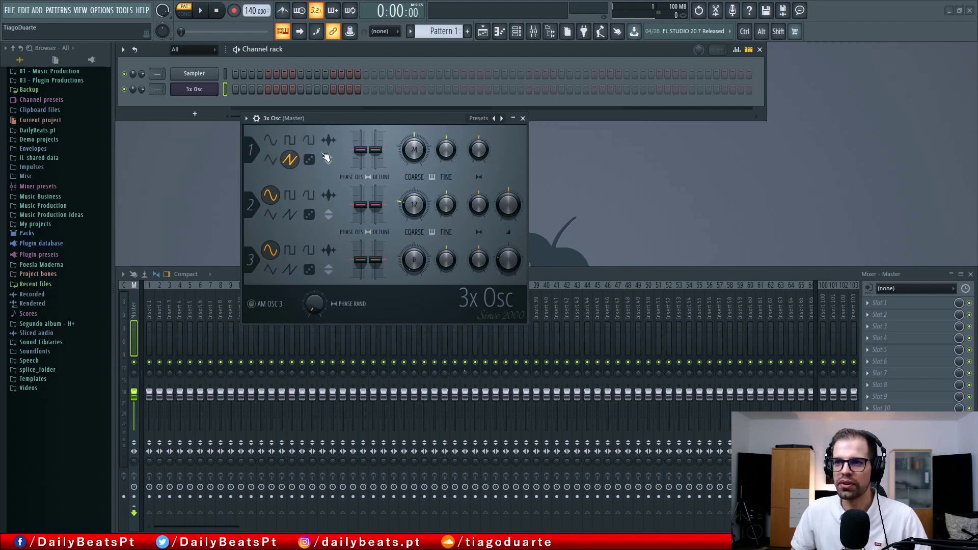
pyautogui.click(309, 162)
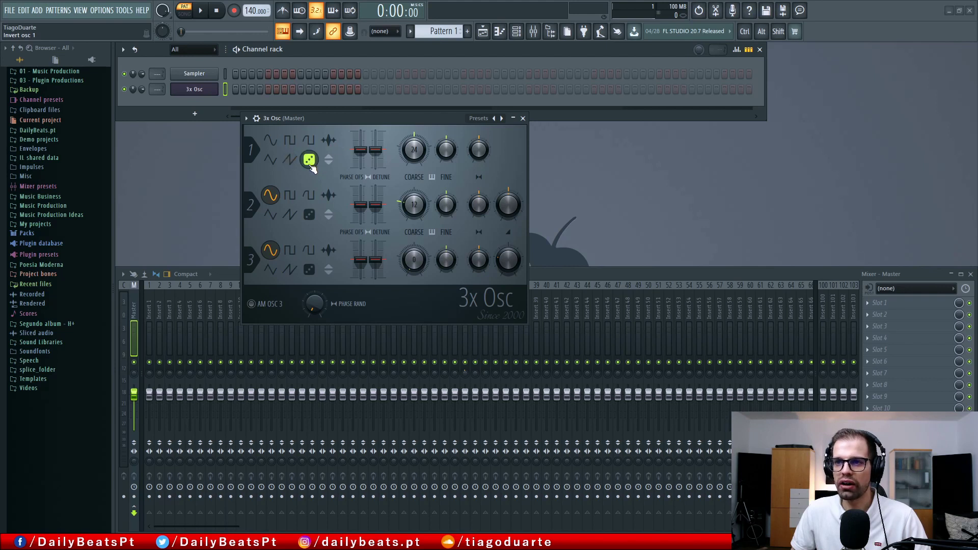
pyautogui.click(270, 141)
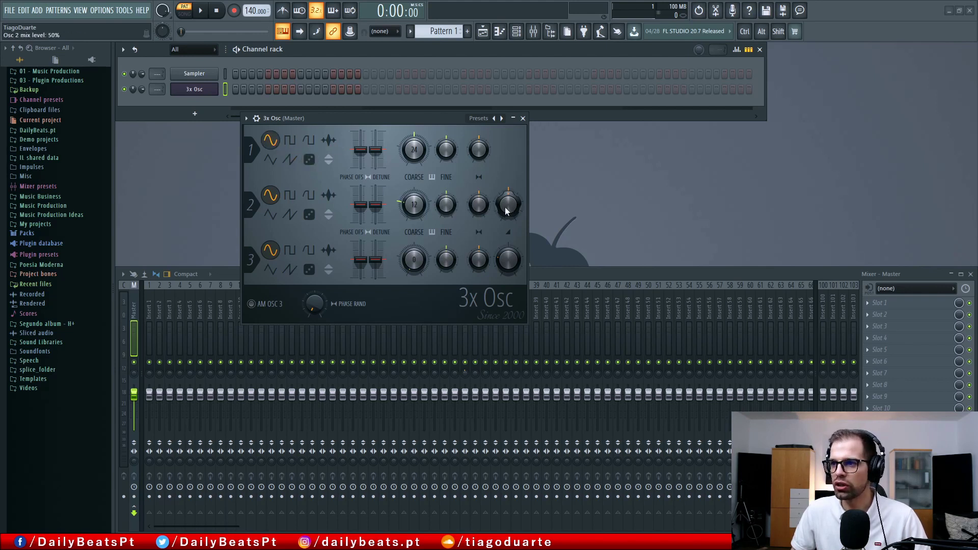
# Step: Turn down the mix levels of oscillators 2 and 3 and play test notes with oscillator 1 on sine and square
pyautogui.moveTo(507, 260); pyautogui.dragTo(525, 290)
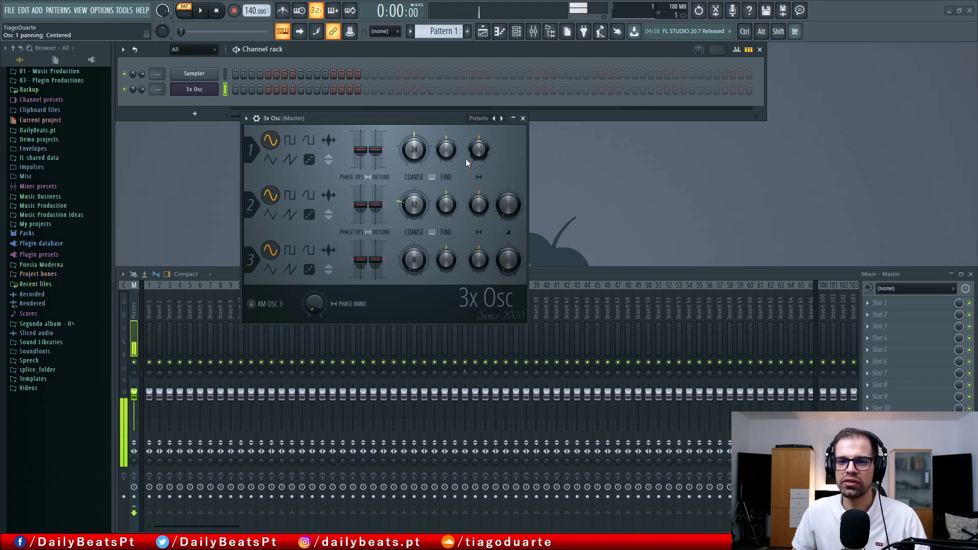
pyautogui.press('z')
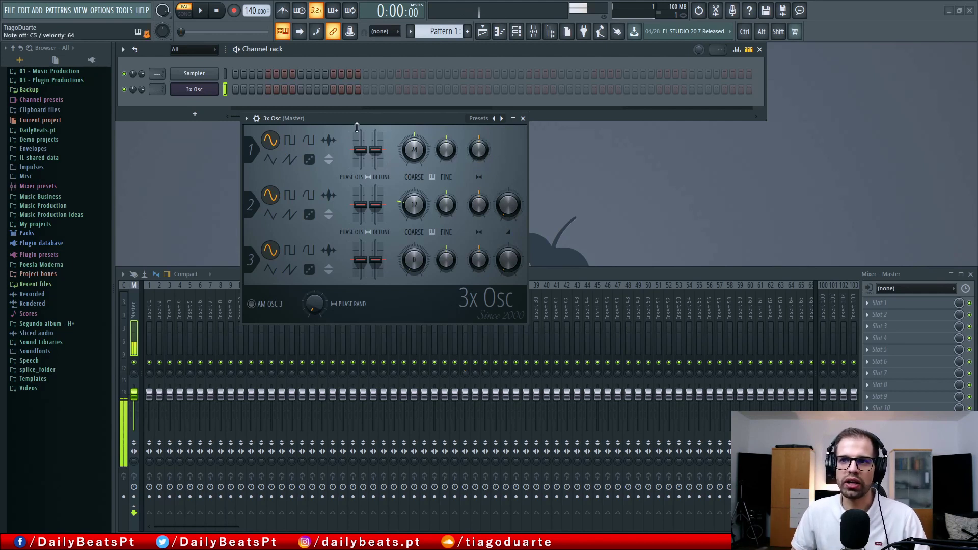
pyautogui.click(290, 142)
pyautogui.press('z')
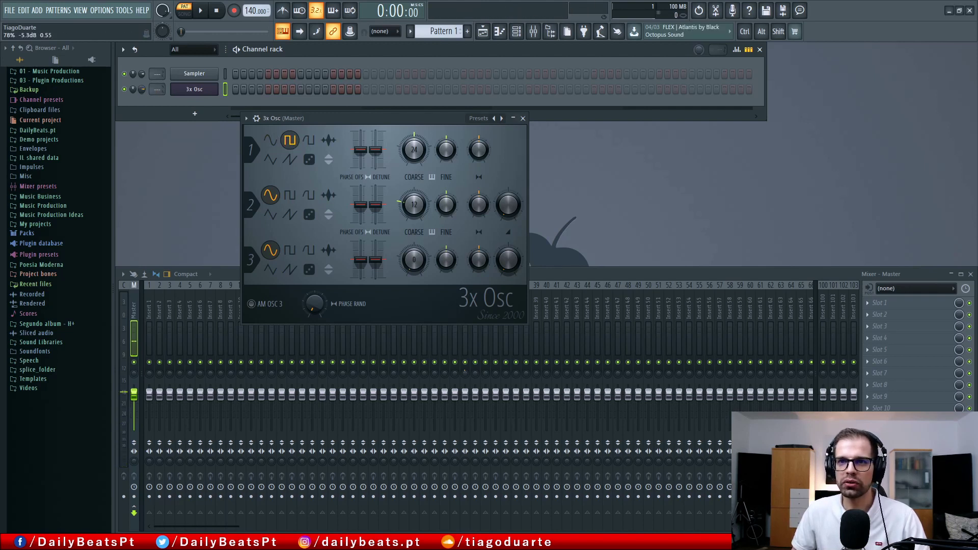
# Step: Lower the volume and audition oscillator 1's rounded saw, triangle, saw and noise shapes with test notes
pyautogui.scroll(-5, 141, 90)
pyautogui.click(309, 143)
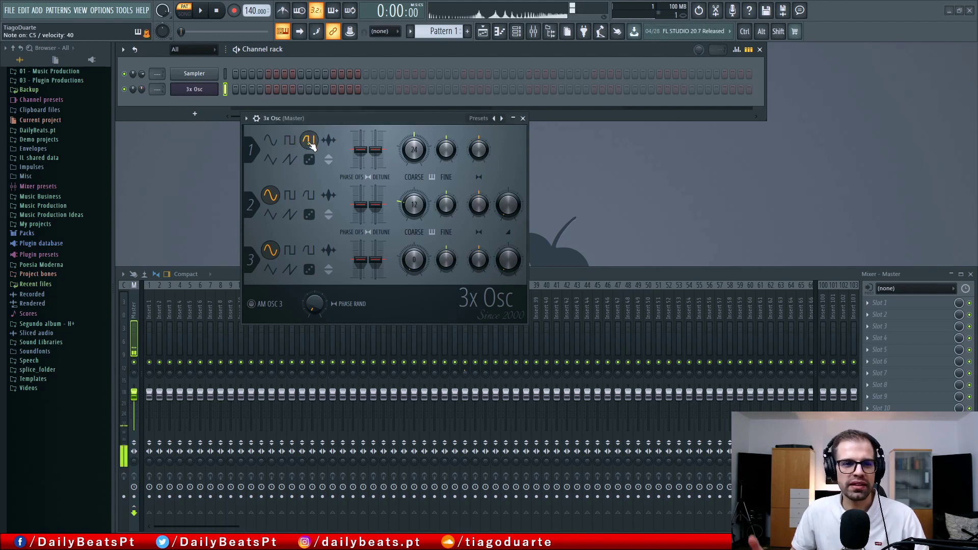
pyautogui.click(270, 161)
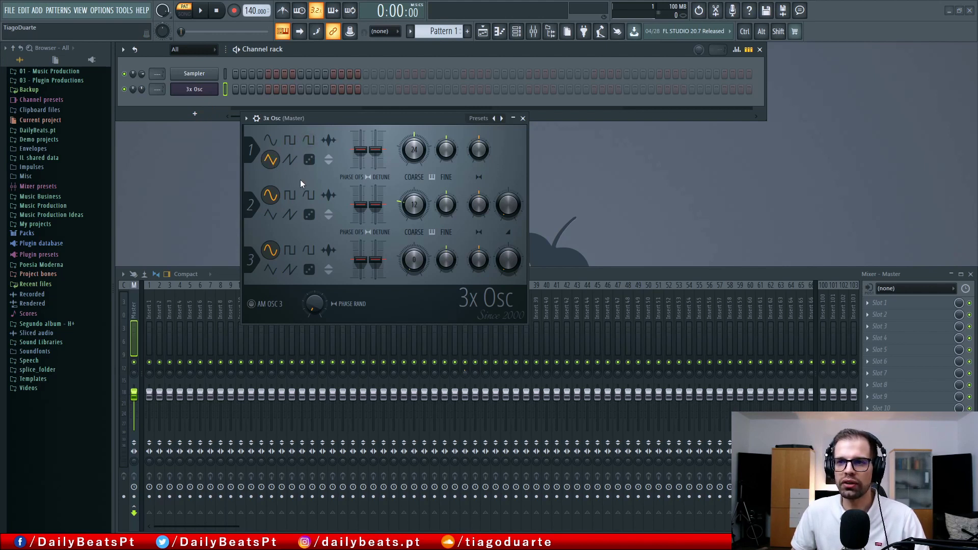
pyautogui.press('z')
pyautogui.click(290, 159)
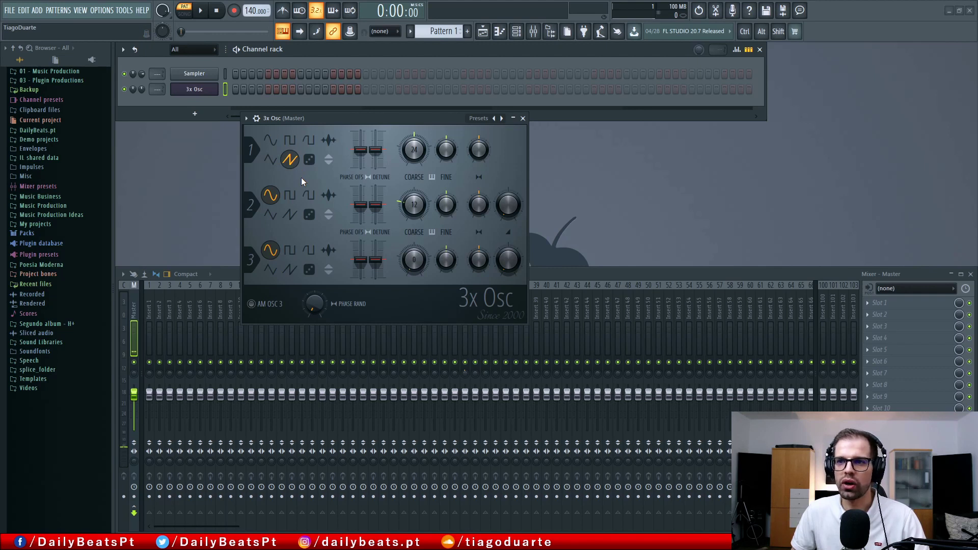
pyautogui.press('z')
pyautogui.click(309, 160)
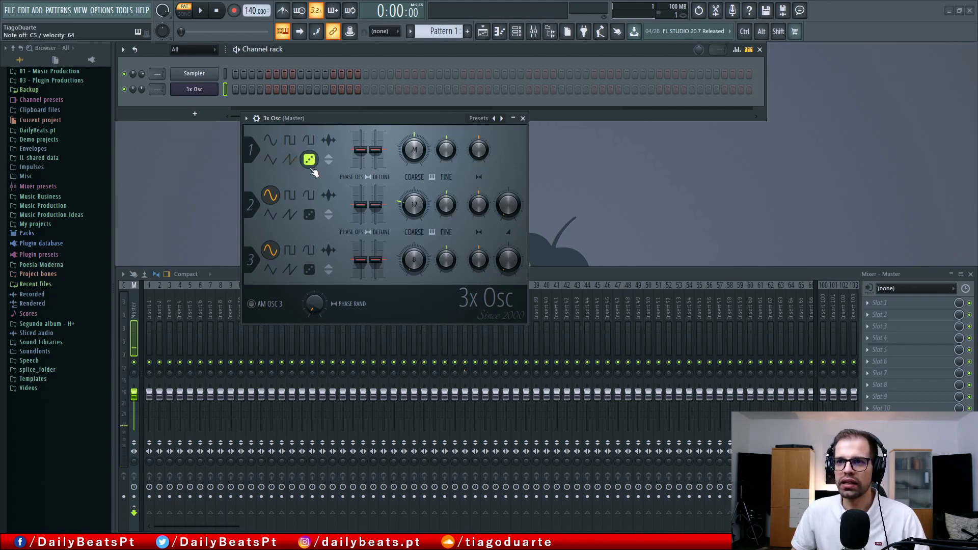
pyautogui.press('z')
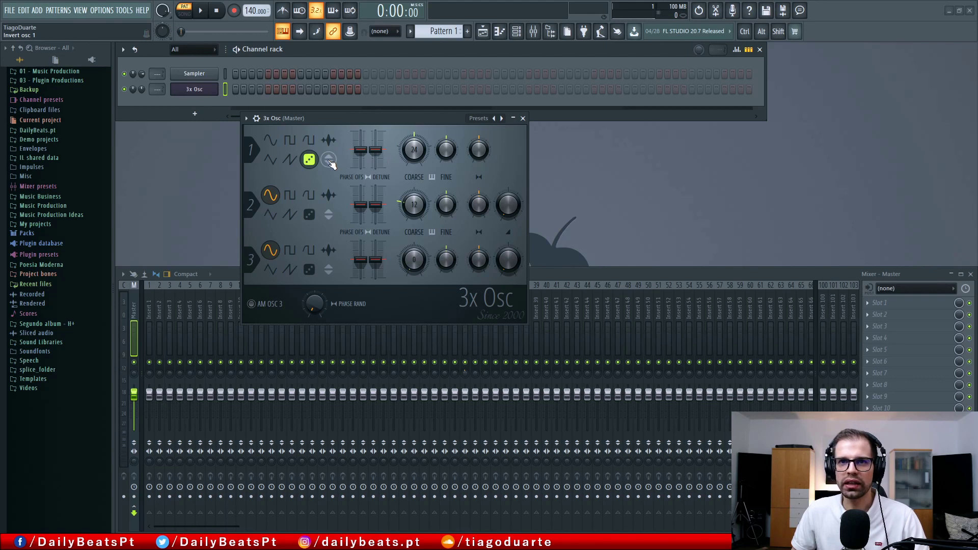
# Step: Toggle the invert option on oscillator 1's noise shape and play test notes to compare
pyautogui.click(329, 159)
pyautogui.press('z')
pyautogui.press('z')
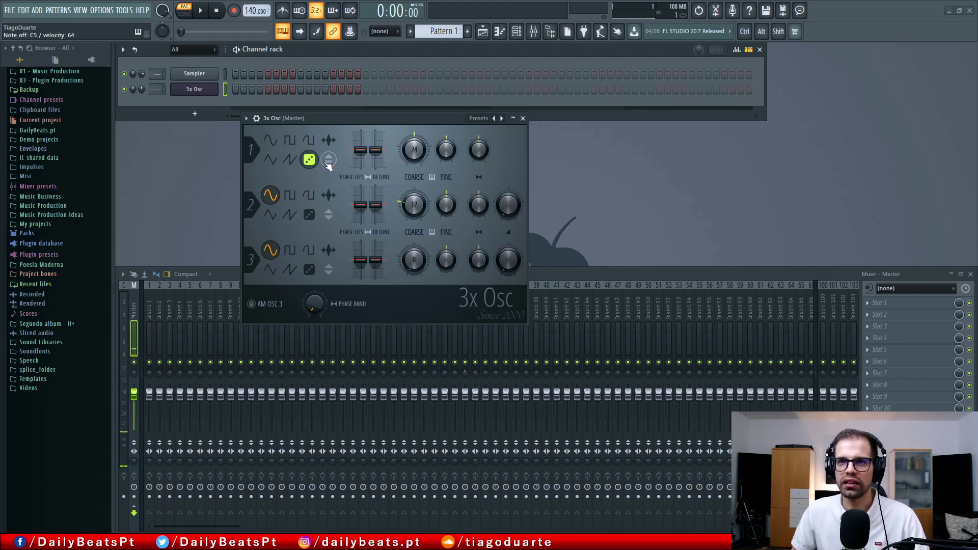
# Step: Set oscillator 1 back to sine and compare test notes while toggling its invert option
pyautogui.click(279, 149)
pyautogui.press('z')
pyautogui.press('z')
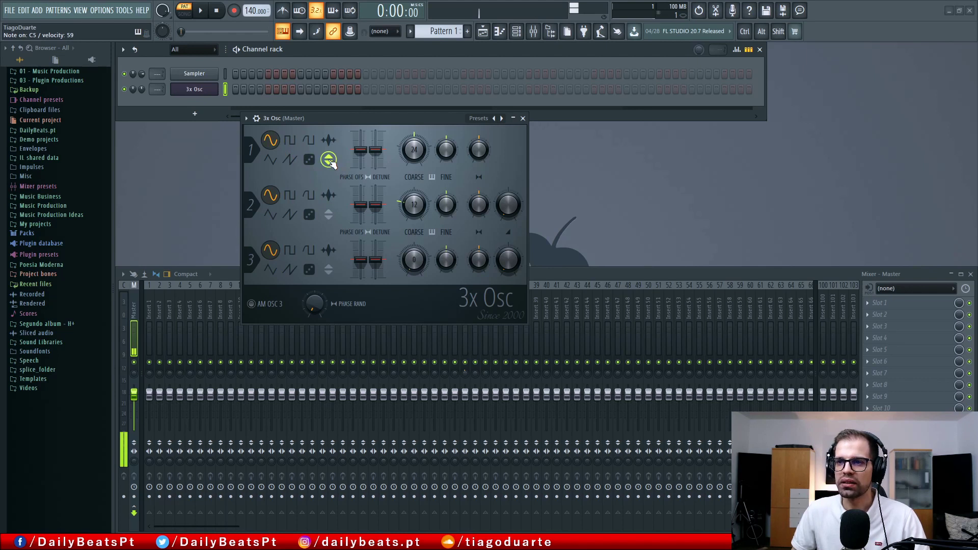
pyautogui.click(329, 160)
pyautogui.press('z')
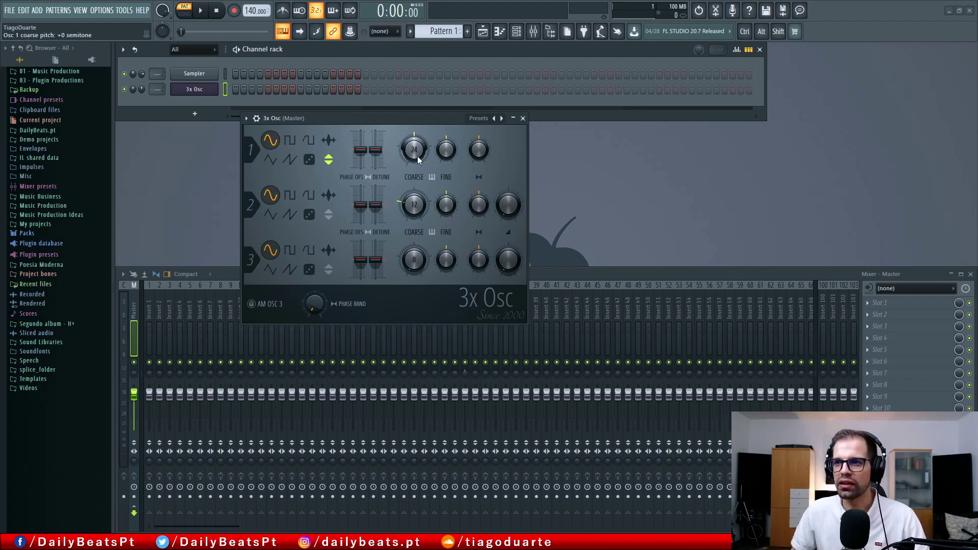
# Step: Set oscillator 2's coarse pitch to +0 semitones and invert oscillator 2 instead of oscillator 1
pyautogui.moveTo(414, 206); pyautogui.dragTo(414, 202)
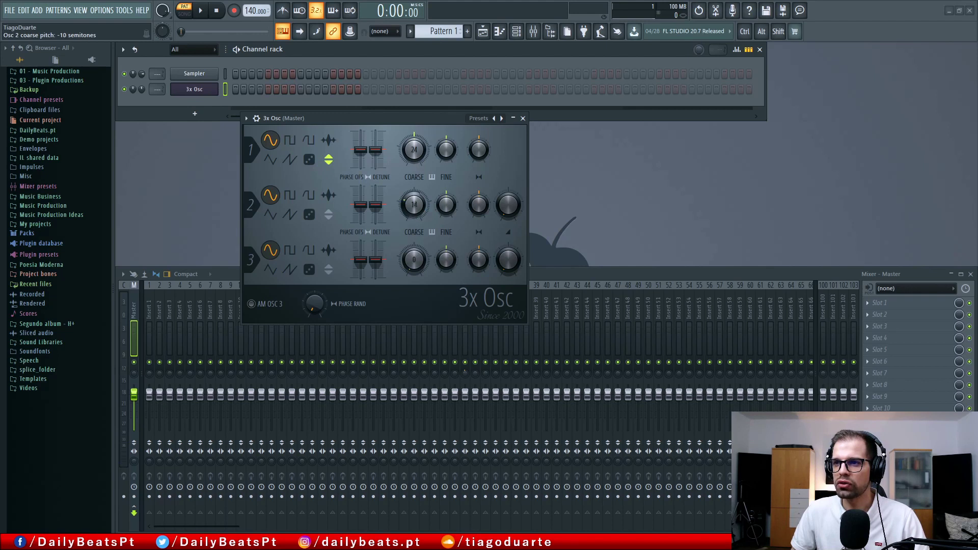
pyautogui.click(328, 214)
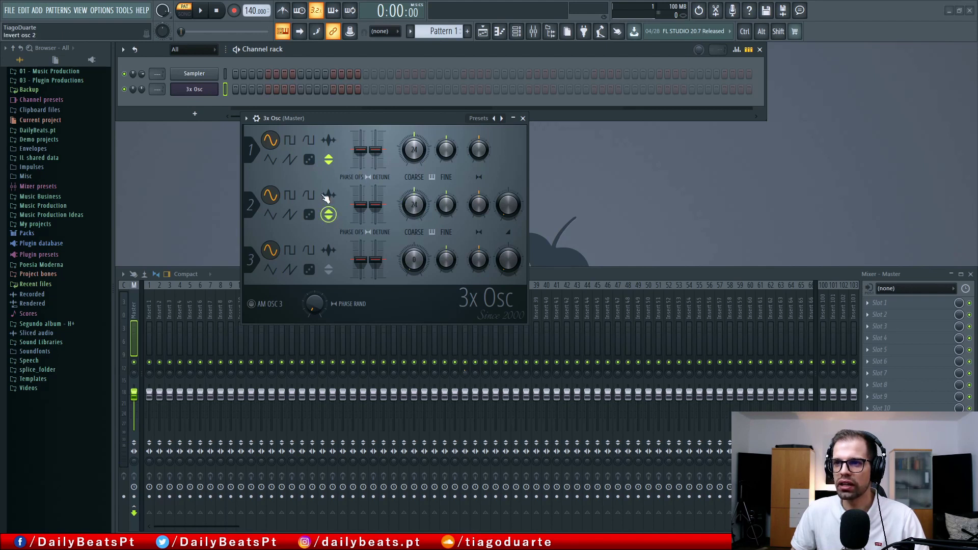
pyautogui.click(328, 159)
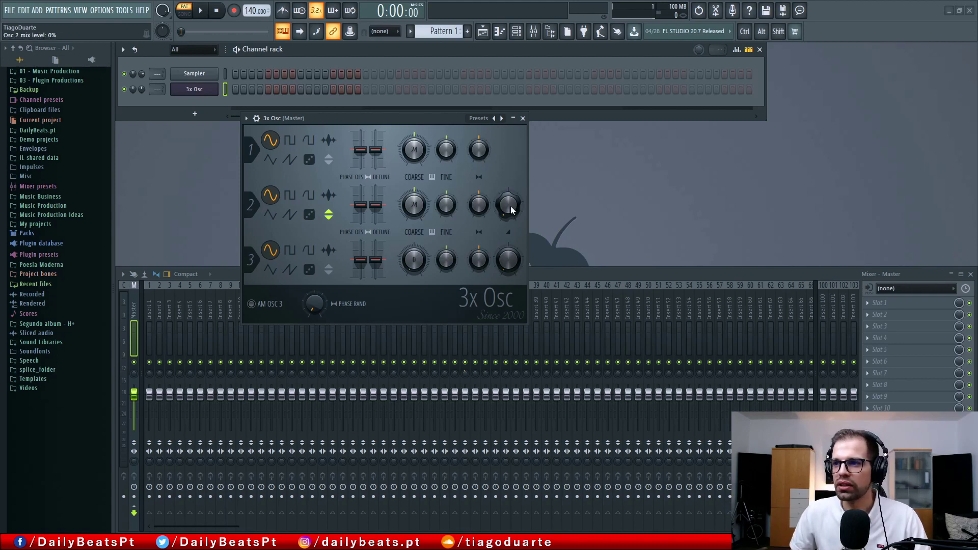
# Step: Audition phase cancellation by raising oscillator 2's mix level to 50%, returning it to 0% and leaving both oscillators non-inverted
pyautogui.press('z')
pyautogui.moveTo(511, 213); pyautogui.dragTo(511, 193)
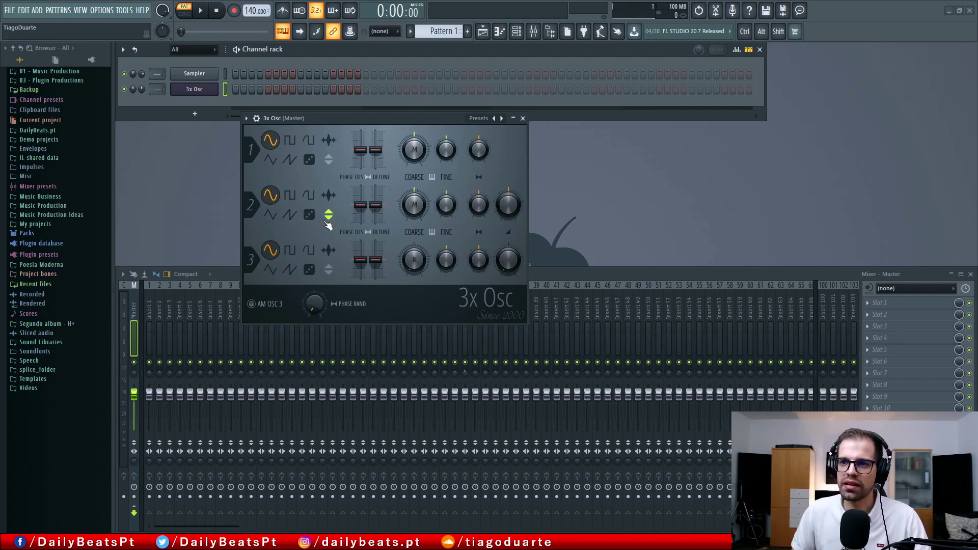
pyautogui.moveTo(505, 210); pyautogui.dragTo(506, 239)
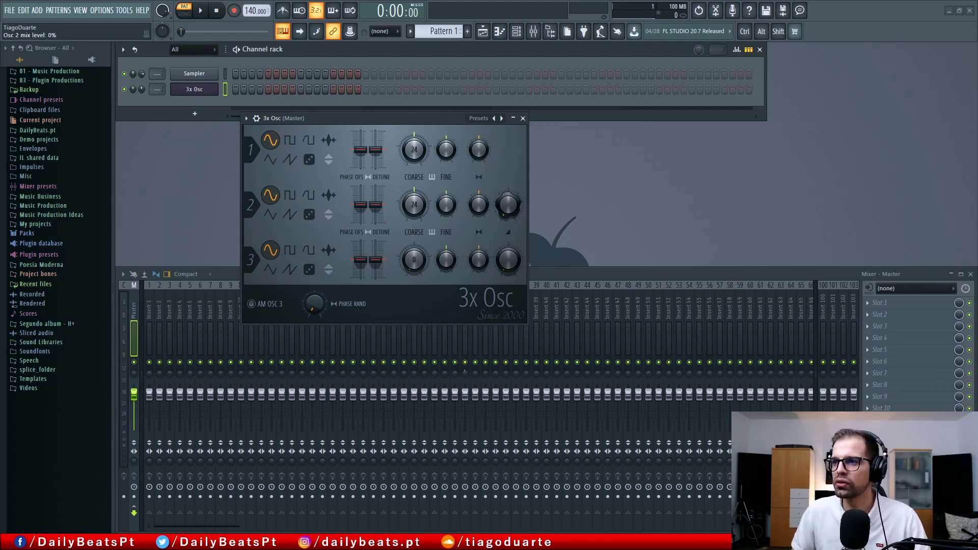
pyautogui.click(329, 160)
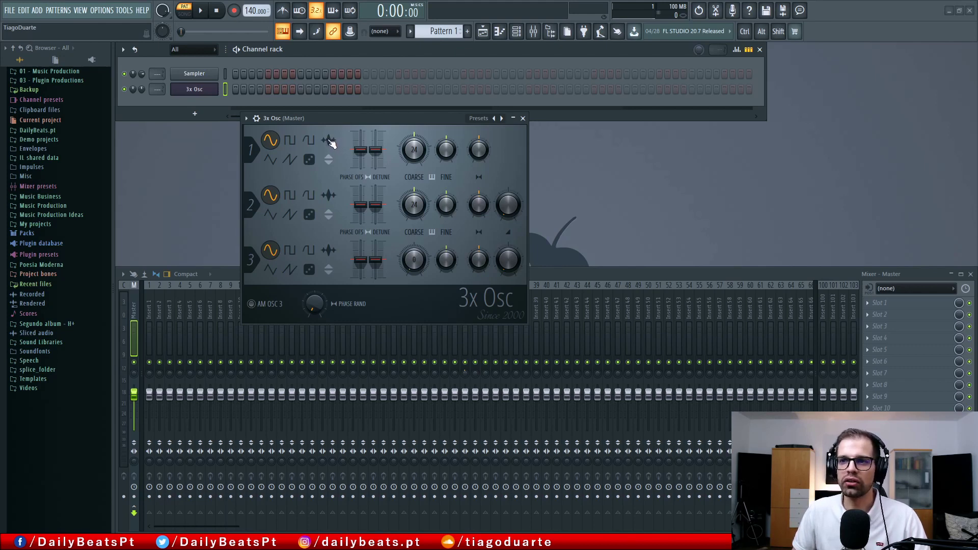
# Step: Open the sound file chooser for oscillator 1's custom shape, cancel it and restore the sine shape
pyautogui.click(329, 141)
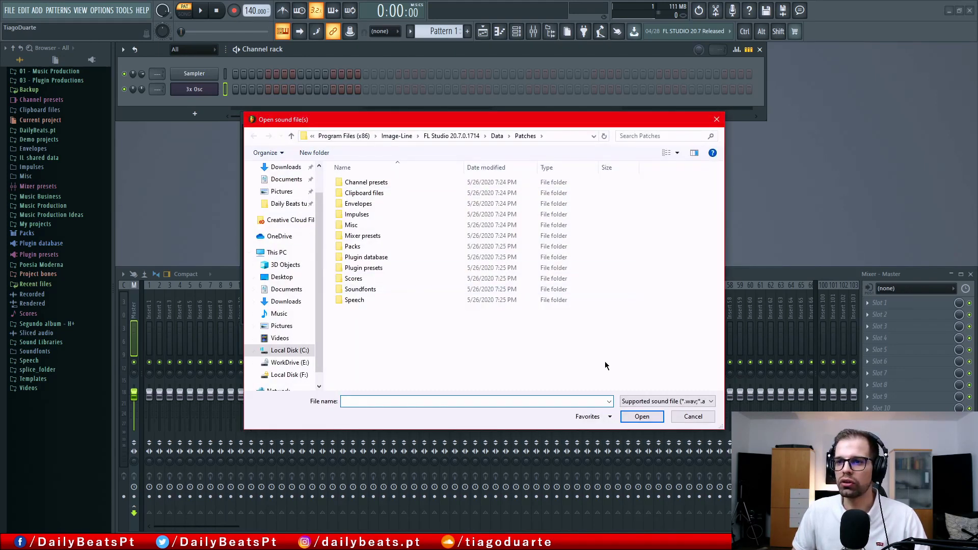
pyautogui.click(693, 417)
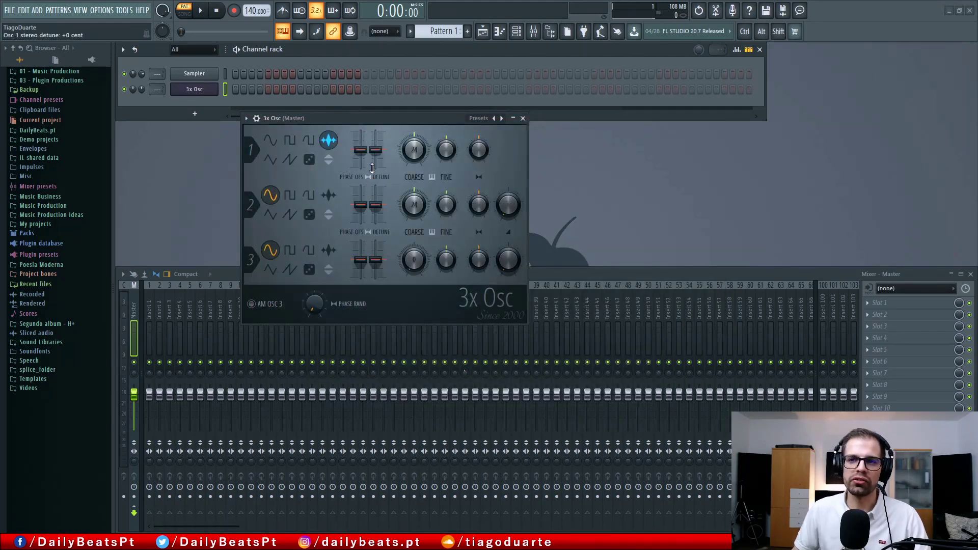
pyautogui.click(270, 140)
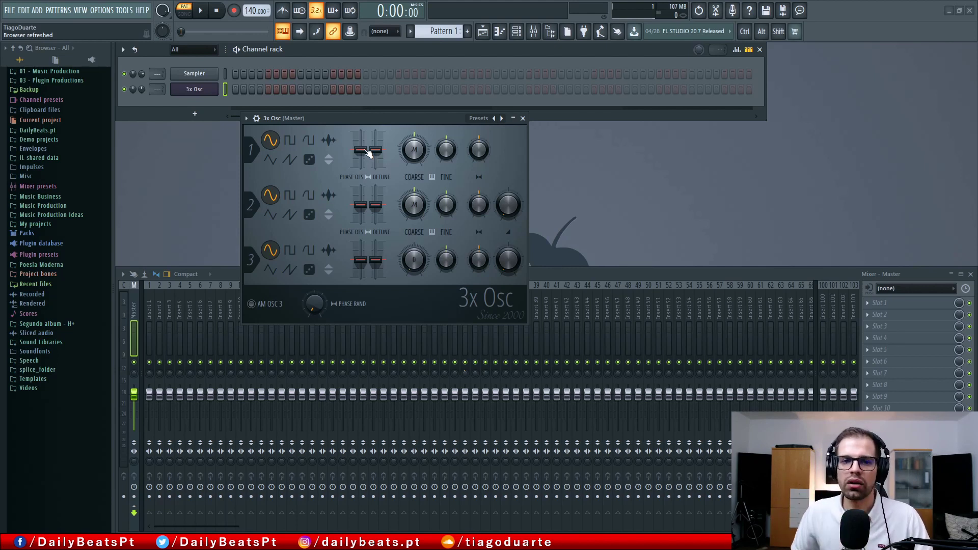
# Step: Raise oscillator 1's stereo phase offset close to its maximum to hear the effect and return it to center
pyautogui.moveTo(366, 151)
pyautogui.mouseDown()
pyautogui.moveTo(367, 138)
pyautogui.moveTo(367, 168)
pyautogui.moveTo(367, 131)
pyautogui.moveTo(367, 168)
pyautogui.moveTo(366, 149)
pyautogui.mouseUp()
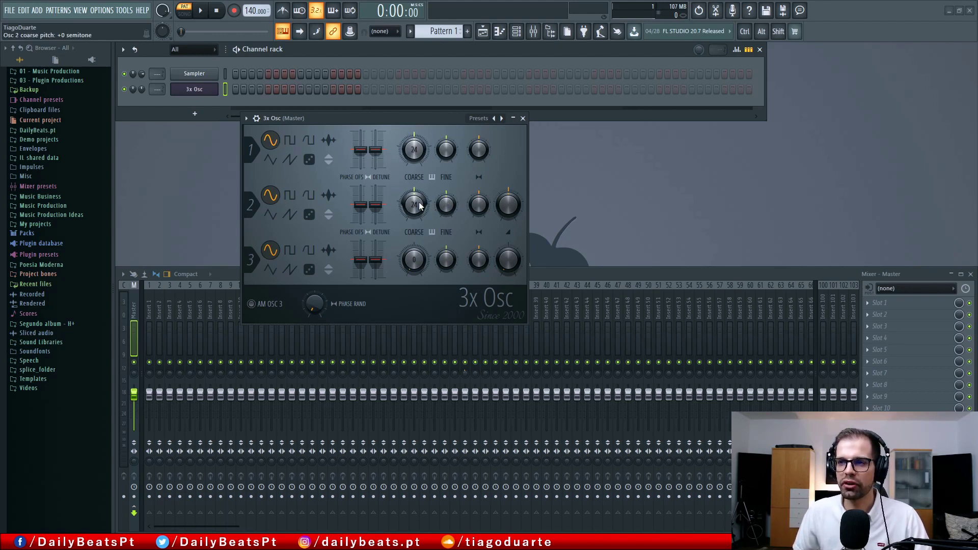
pyautogui.moveTo(363, 158); pyautogui.dragTo(361, 136)
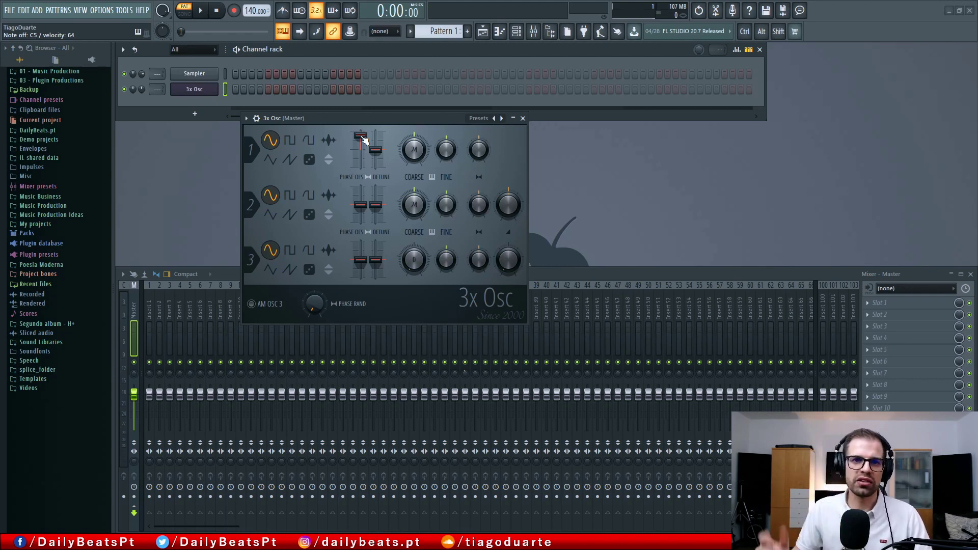
pyautogui.moveTo(363, 140)
pyautogui.mouseDown()
pyautogui.moveTo(360, 164)
pyautogui.moveTo(360, 132)
pyautogui.moveTo(360, 168)
pyautogui.moveTo(360, 150)
pyautogui.mouseUp()
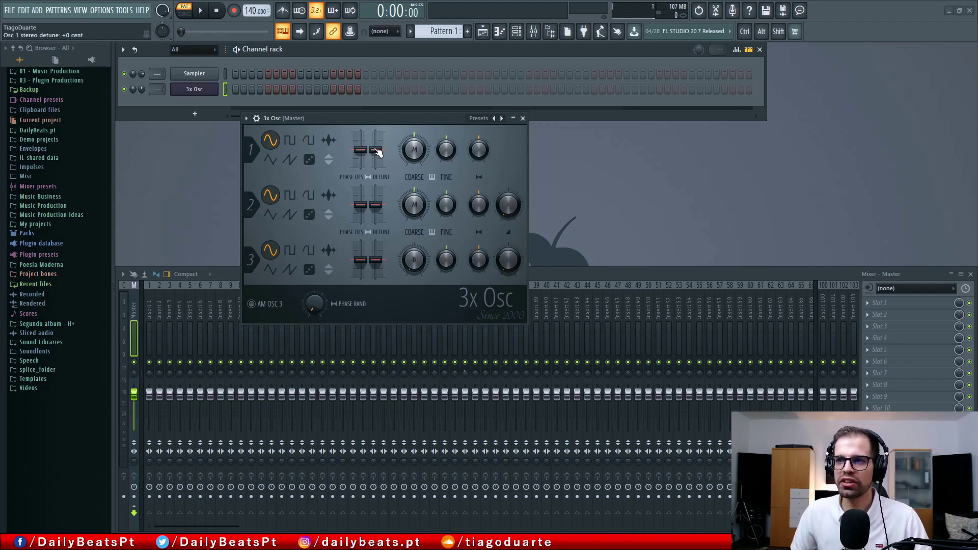
# Step: Audition oscillator 1's stereo detune at maximum and at slight positive amounts, finishing with it back at center
pyautogui.moveTo(377, 156); pyautogui.dragTo(377, 136)
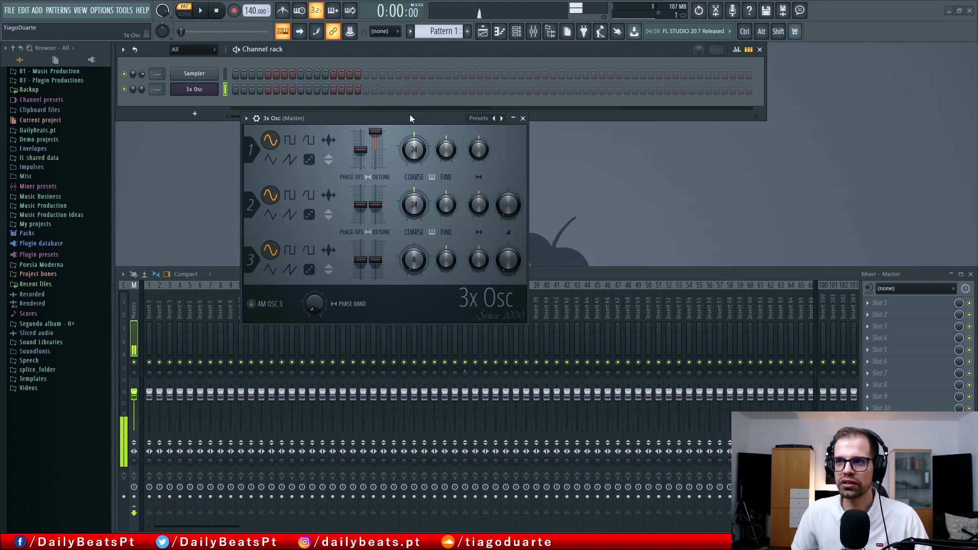
pyautogui.moveTo(375, 132); pyautogui.dragTo(381, 148)
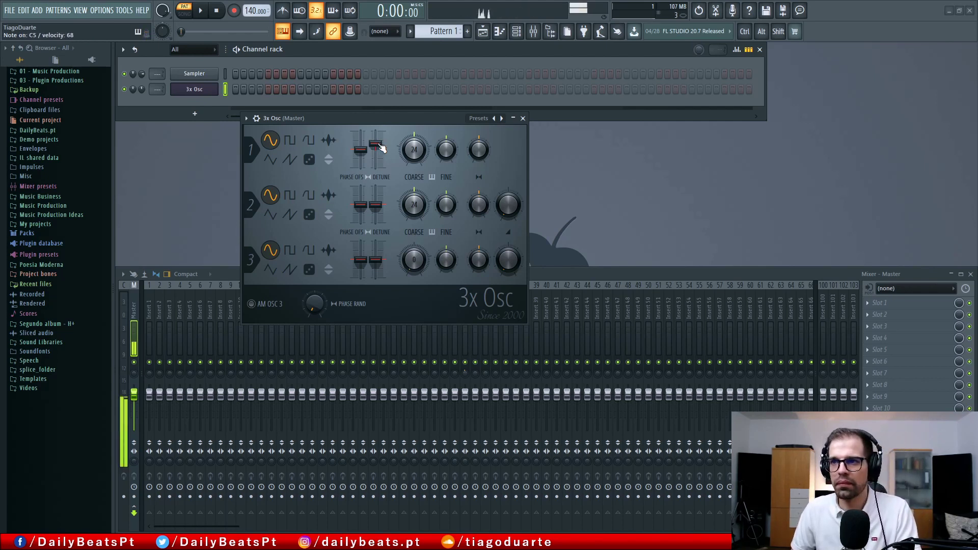
pyautogui.moveTo(381, 147); pyautogui.dragTo(381, 154)
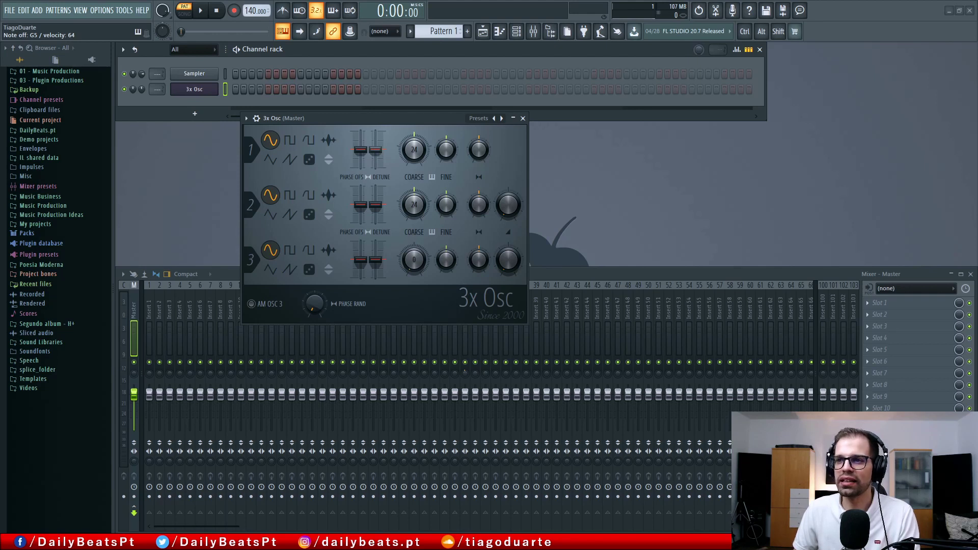
pyautogui.moveTo(376, 149); pyautogui.dragTo(378, 147)
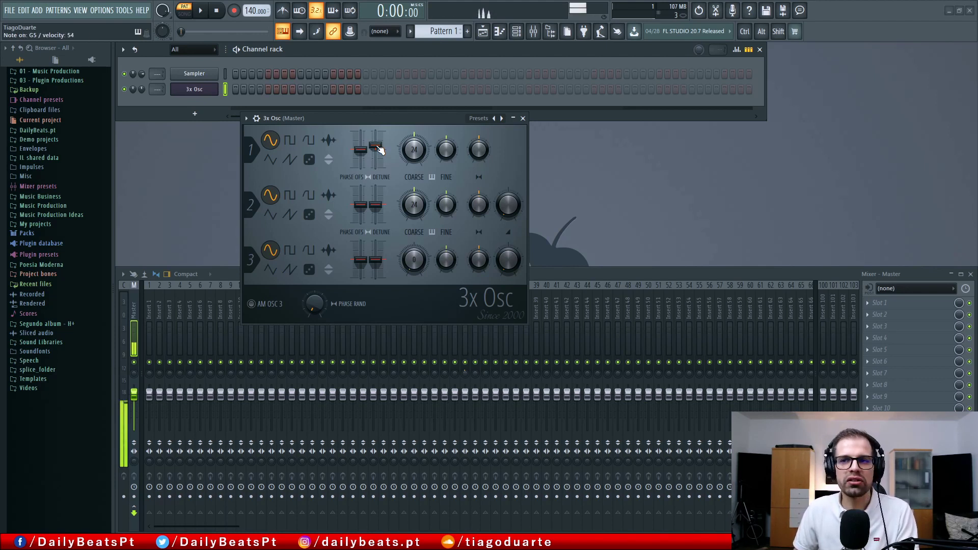
pyautogui.moveTo(380, 148); pyautogui.dragTo(380, 148)
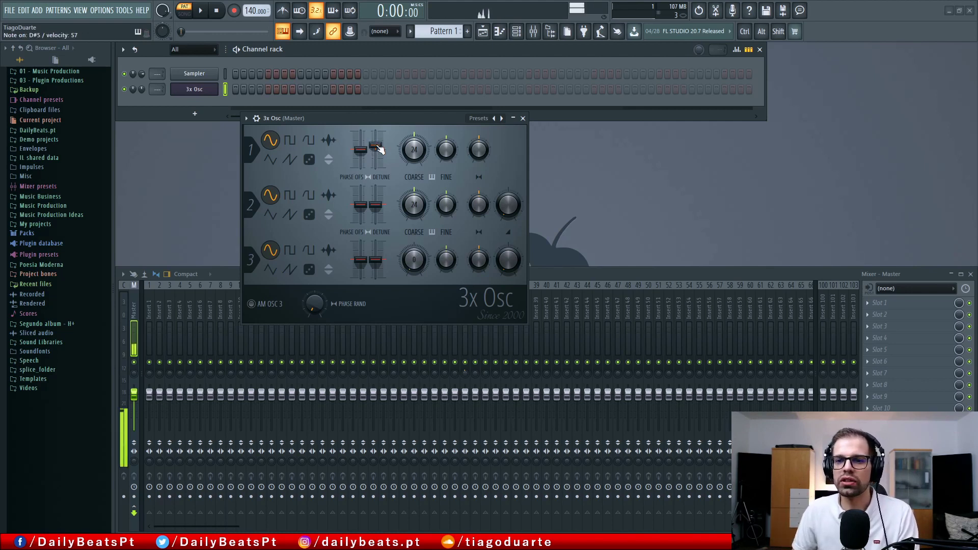
pyautogui.moveTo(379, 148); pyautogui.dragTo(381, 154)
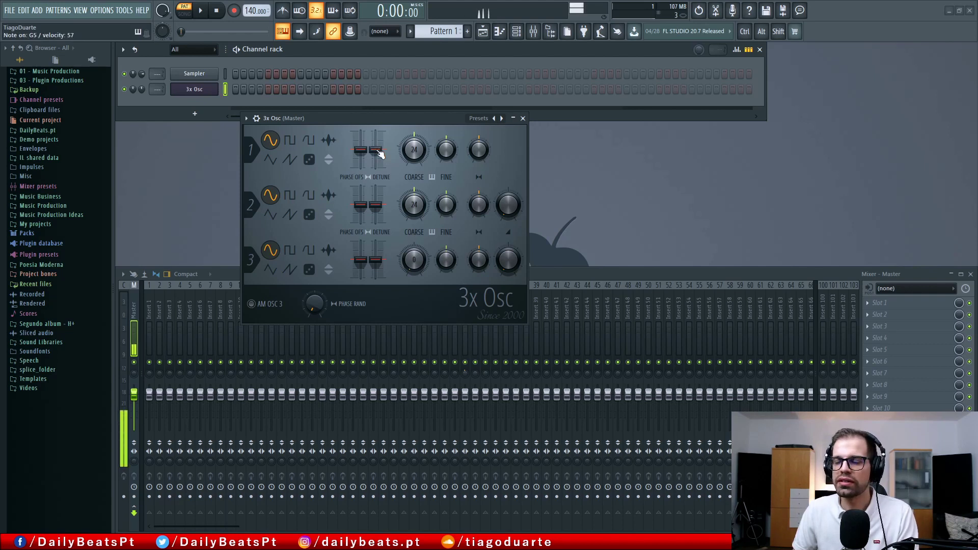
# Step: Audition oscillator 1's stereo detune slightly above center, reset it, try +50 cents and return it to center
pyautogui.moveTo(379, 154); pyautogui.dragTo(380, 148)
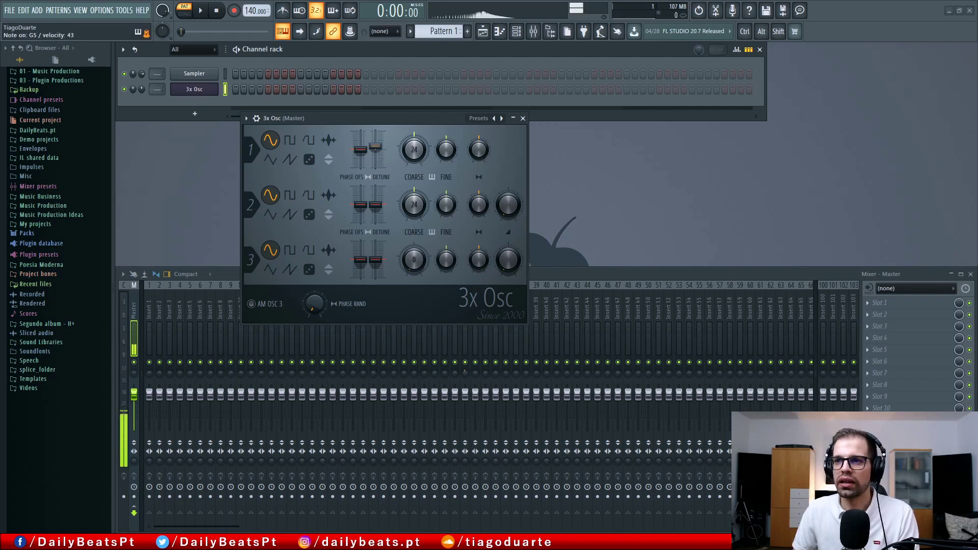
pyautogui.rightClick(378, 148)
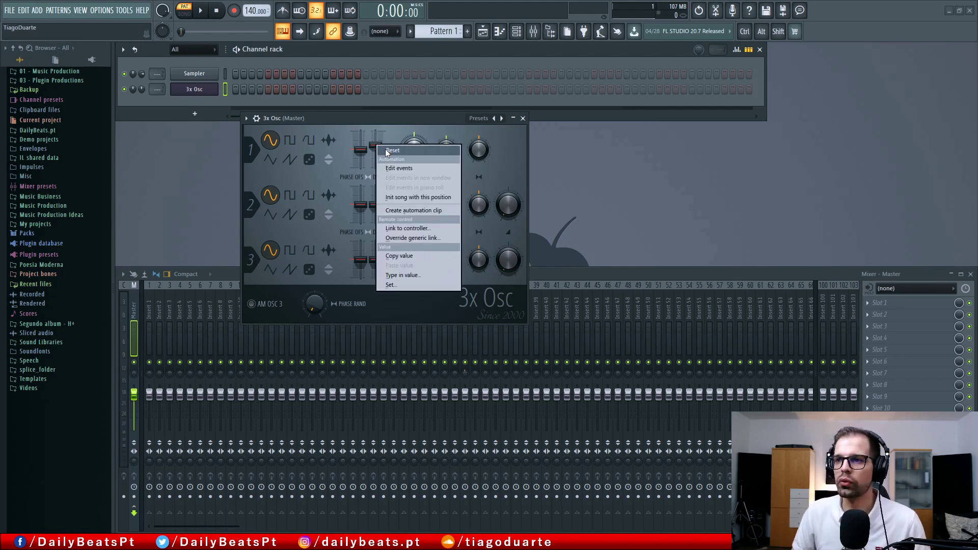
pyautogui.click(385, 151)
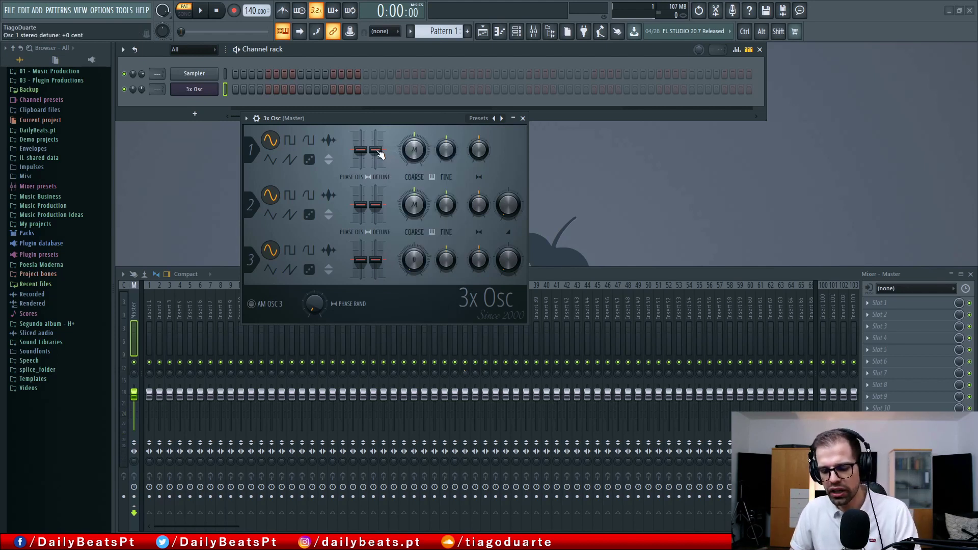
pyautogui.moveTo(379, 155)
pyautogui.mouseDown()
pyautogui.moveTo(380, 164)
pyautogui.moveTo(380, 135)
pyautogui.mouseUp()
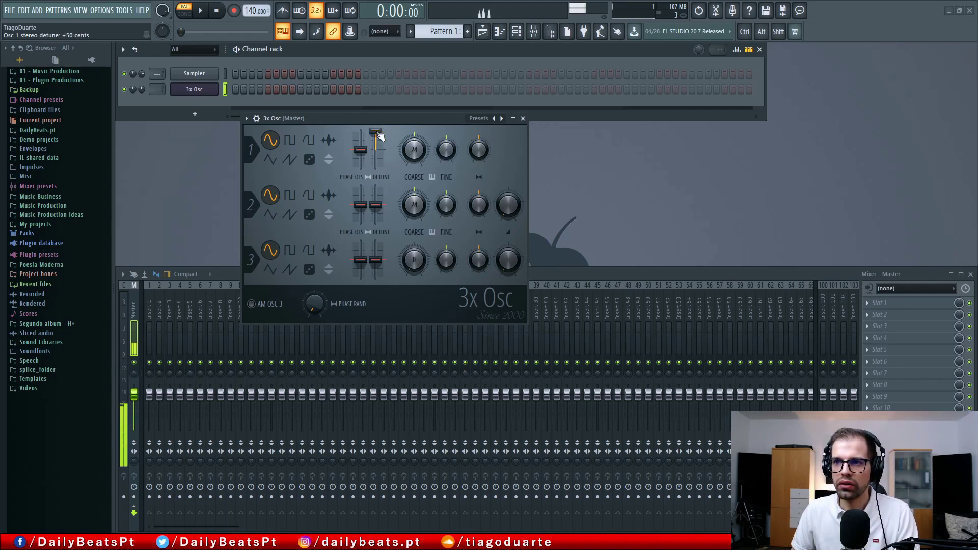
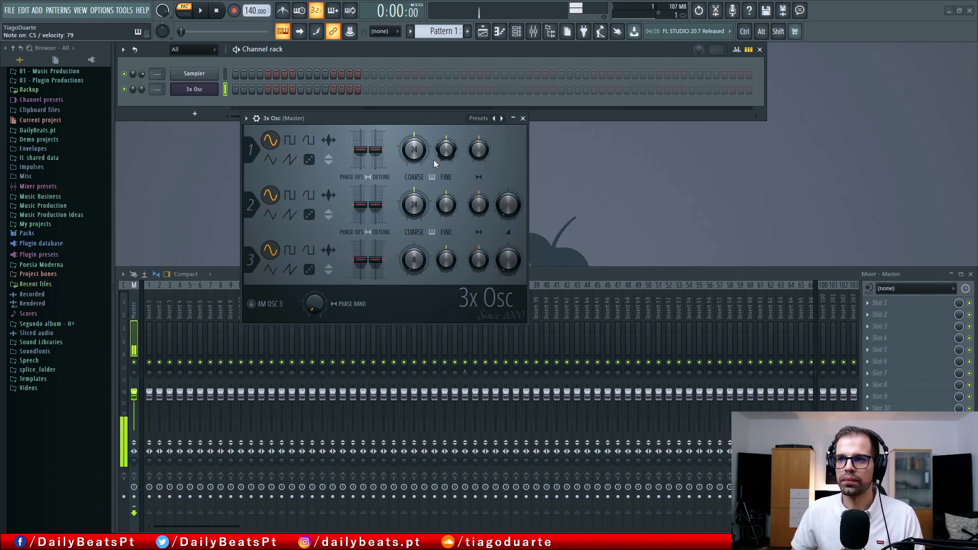
# Step: Lower oscillator 1's coarse pitch to its minimum and open the 3x Osc piano roll around C5 as a pitch reference
pyautogui.moveTo(413, 149)
pyautogui.mouseDown()
pyautogui.moveTo(414, 173)
pyautogui.moveTo(437, 160)
pyautogui.moveTo(414, 152)
pyautogui.mouseUp()
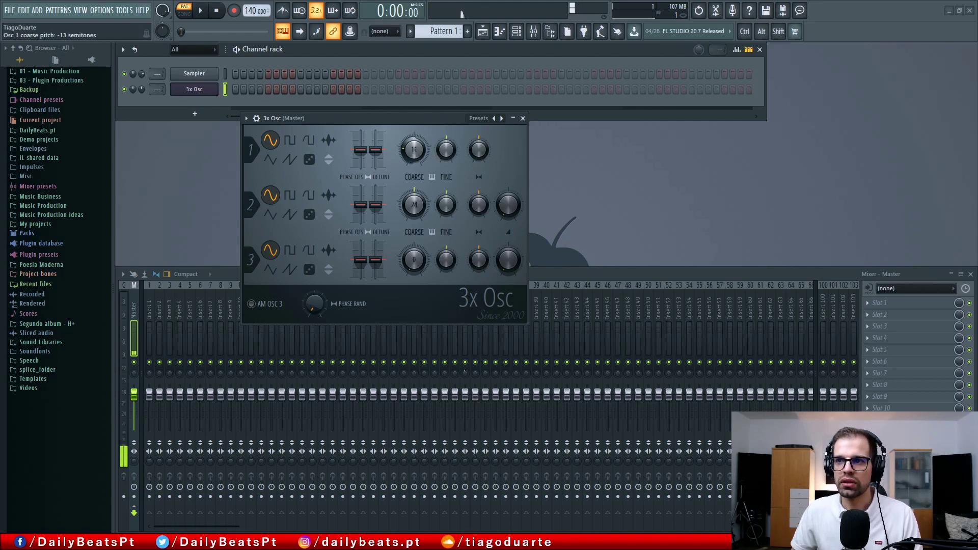
pyautogui.moveTo(413, 152); pyautogui.dragTo(413, 158)
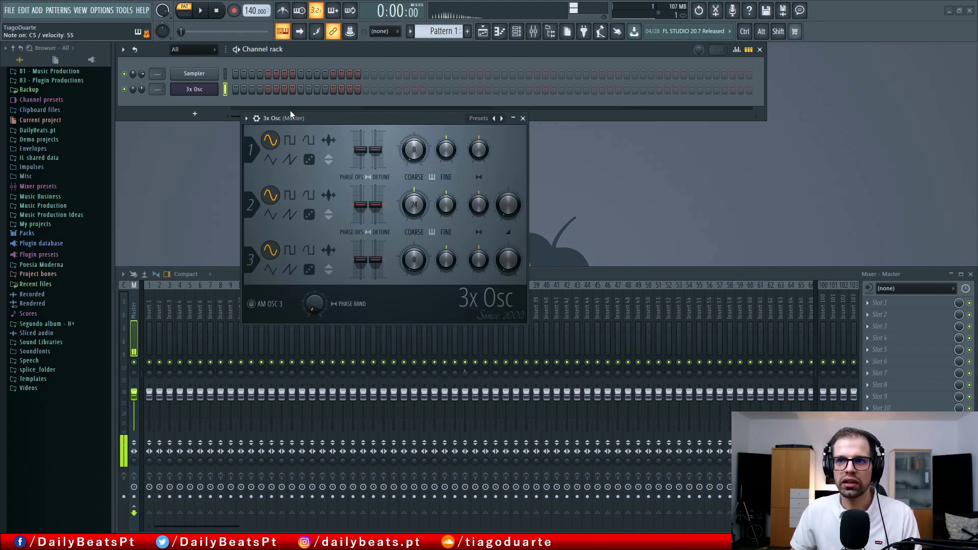
pyautogui.rightClick(195, 89)
pyautogui.click(237, 88)
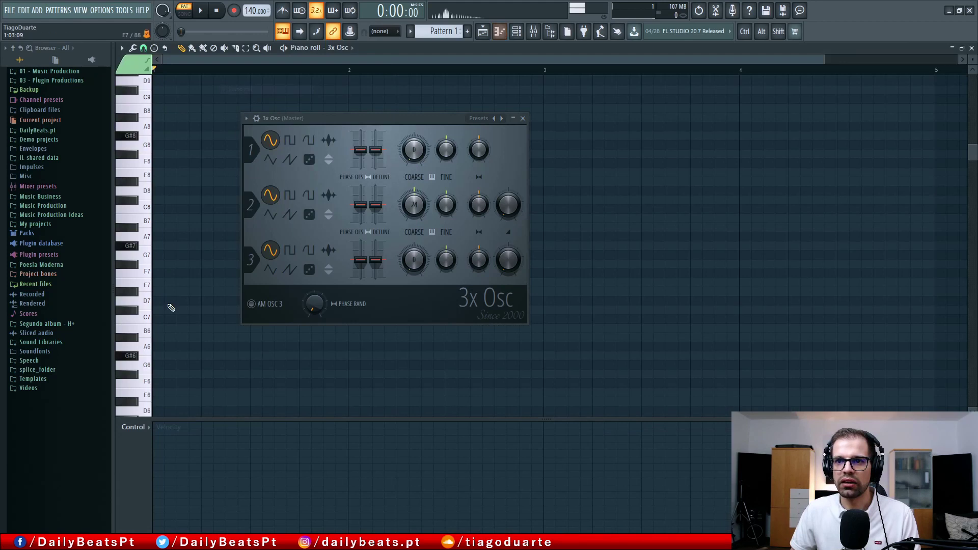
pyautogui.scroll(-6, 175, 279)
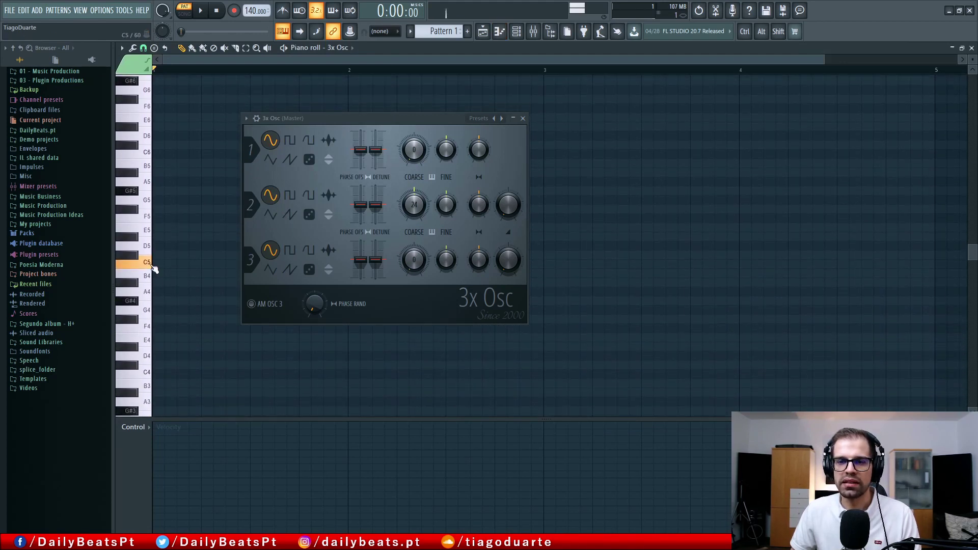
# Step: Restore oscillator 1's coarse pitch to the knob value 24 and demonstrate the fine pitch and panning controls, leaving panning centered
pyautogui.moveTo(413, 153); pyautogui.dragTo(416, 200)
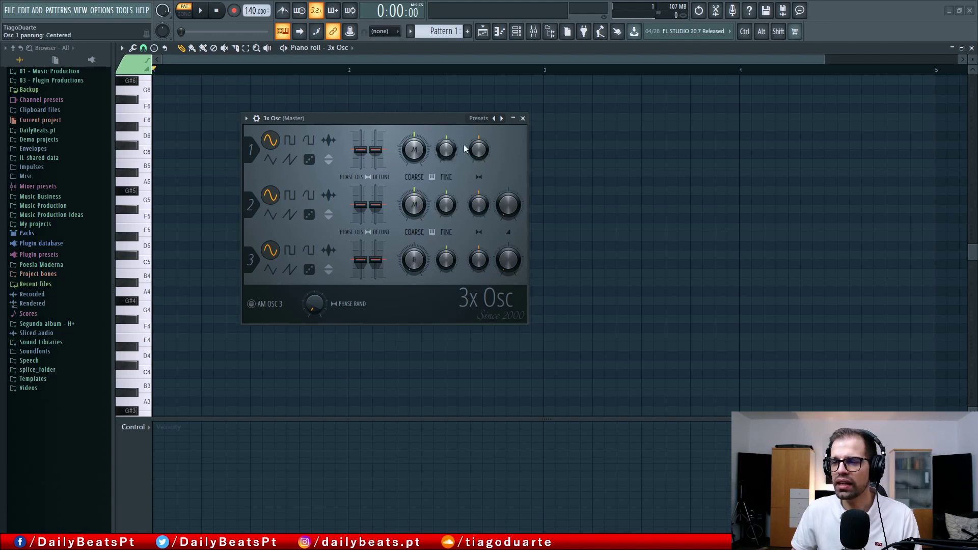
pyautogui.moveTo(449, 153)
pyautogui.mouseDown()
pyautogui.moveTo(448, 185)
pyautogui.moveTo(448, 120)
pyautogui.moveTo(448, 152)
pyautogui.mouseUp()
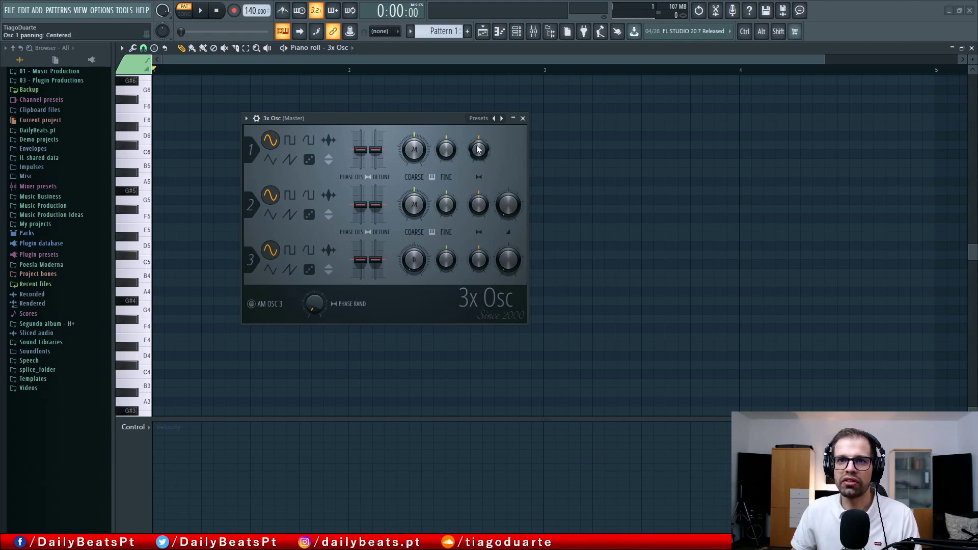
pyautogui.moveTo(474, 153)
pyautogui.mouseDown()
pyautogui.moveTo(475, 193)
pyautogui.moveTo(481, 154)
pyautogui.mouseUp()
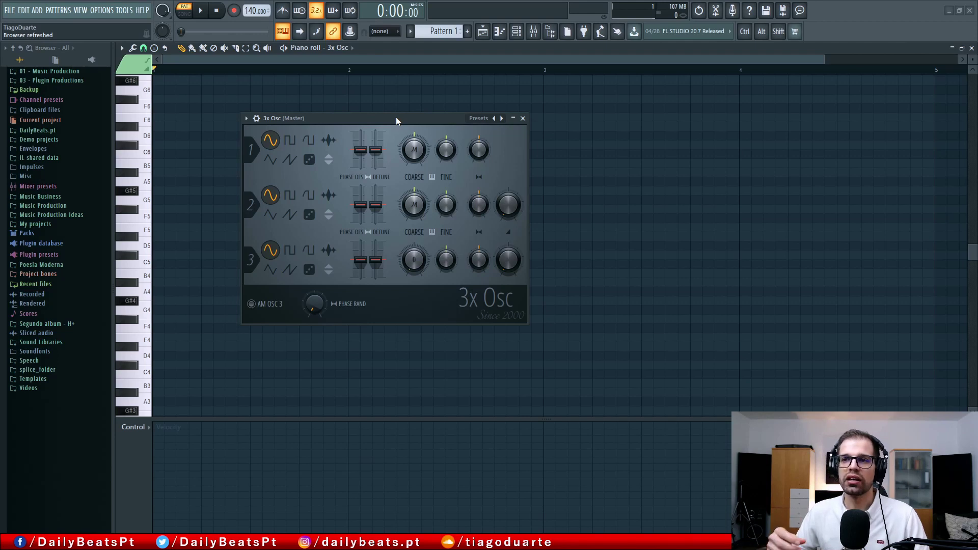
# Step: Examine the 3x Osc channel's detailed settings, including the sample processing and volume envelope pages, and return to the oscillator view
pyautogui.click(256, 118)
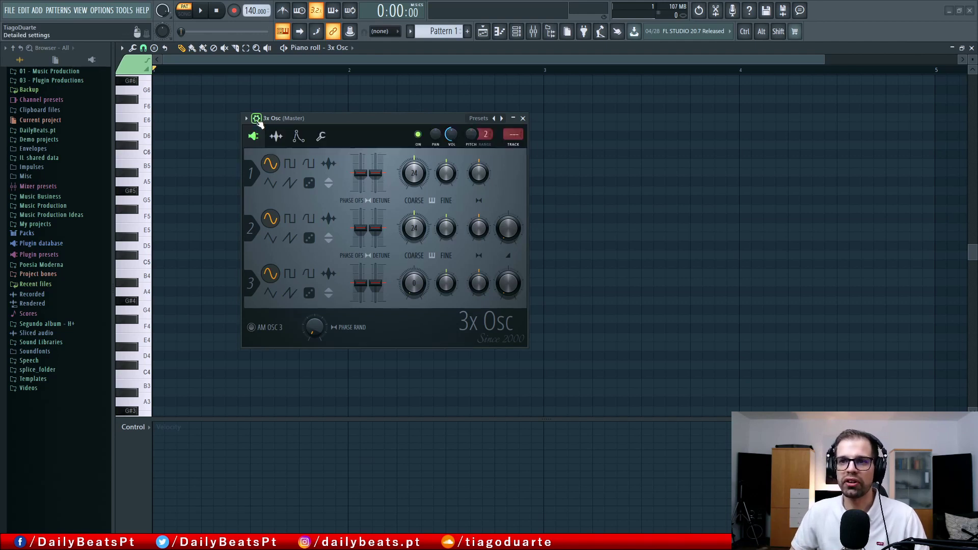
pyautogui.click(275, 136)
pyautogui.click(298, 137)
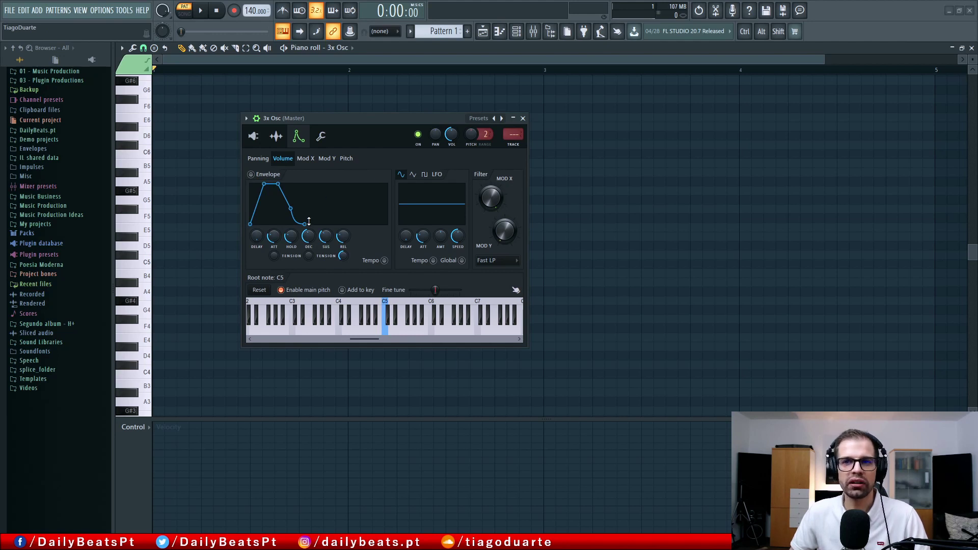
pyautogui.click(253, 136)
pyautogui.click(260, 122)
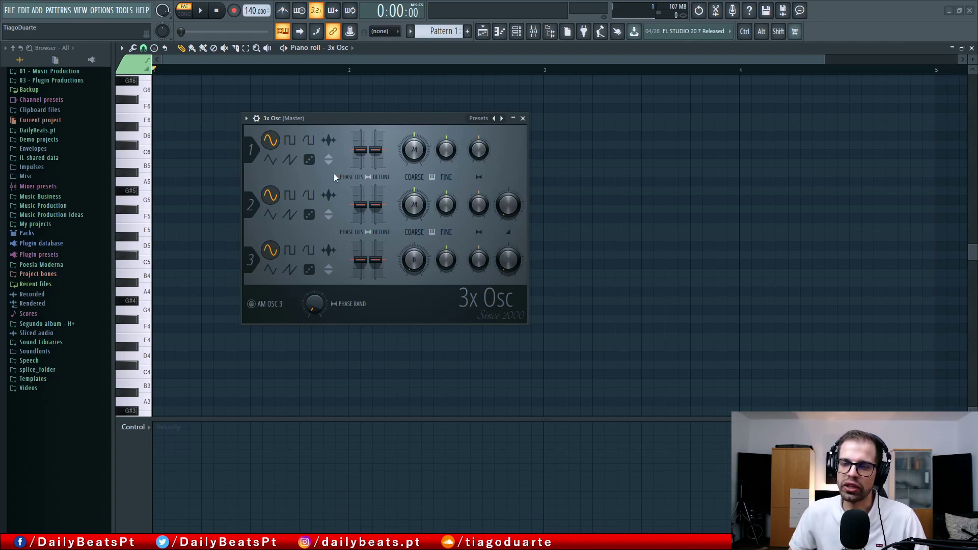
# Step: Enable AM Osc 3 with oscillator 3's coarse pitch at 12, compare the sound without it, and demonstrate the phase randomness control
pyautogui.moveTo(508, 205)
pyautogui.mouseDown()
pyautogui.moveTo(508, 191)
pyautogui.moveTo(509, 205)
pyautogui.mouseUp()
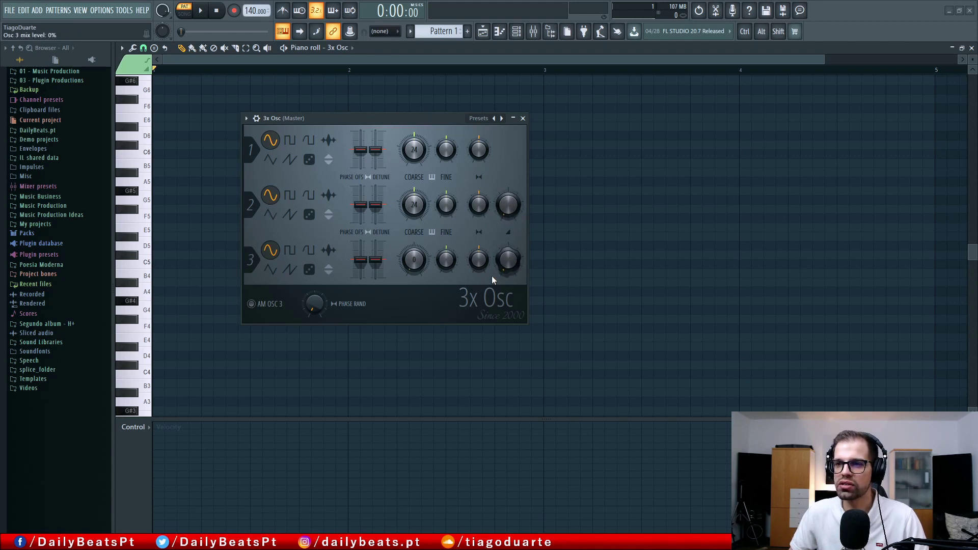
pyautogui.click(265, 308)
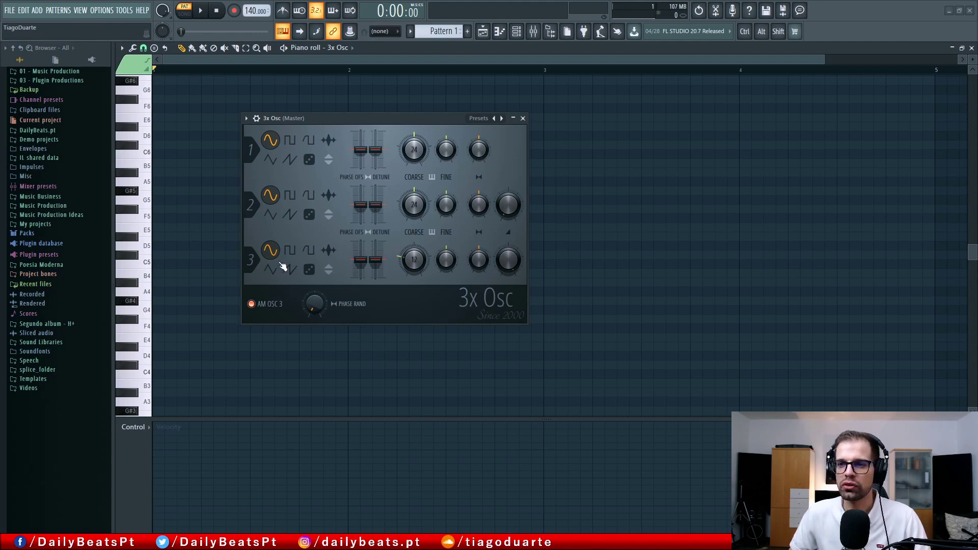
pyautogui.click(252, 304)
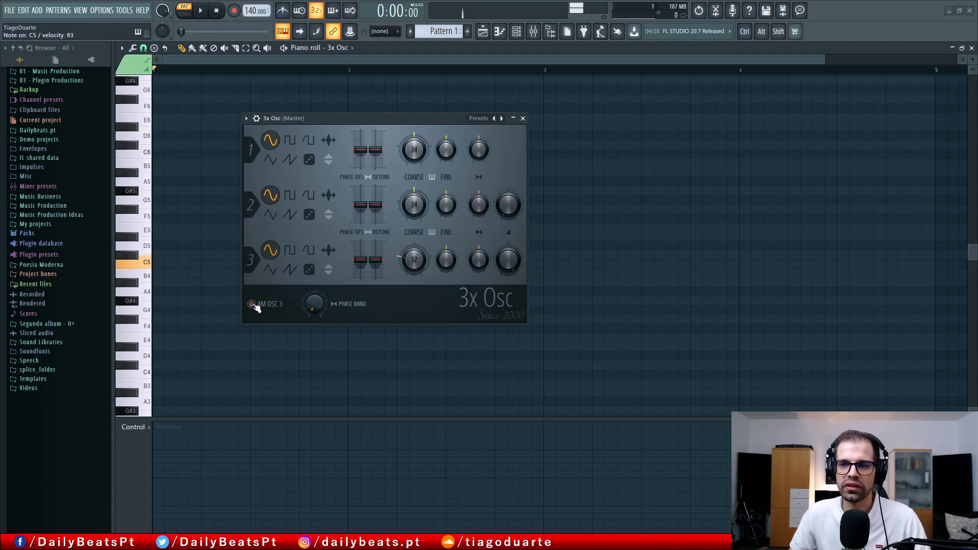
pyautogui.click(252, 304)
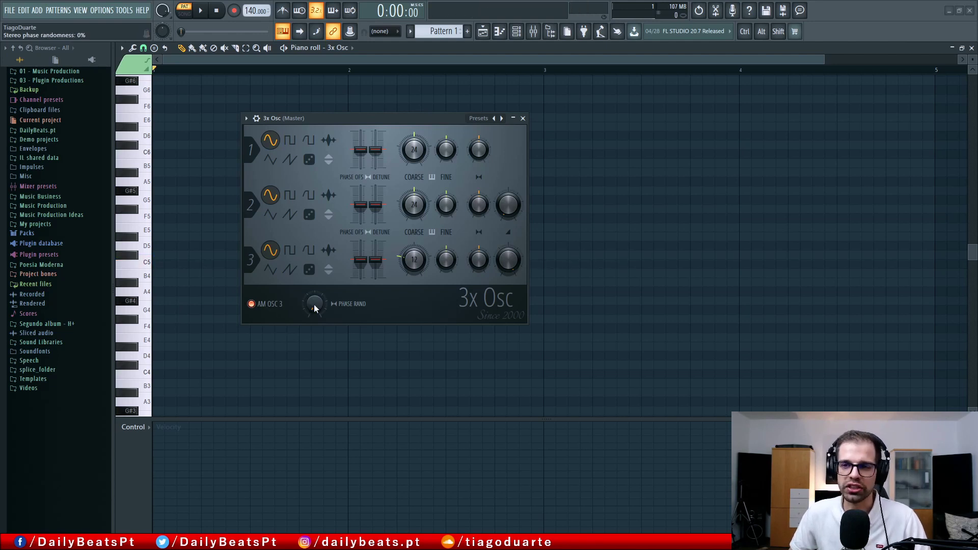
pyautogui.moveTo(314, 304)
pyautogui.mouseDown()
pyautogui.moveTo(314, 258)
pyautogui.moveTo(314, 301)
pyautogui.mouseUp()
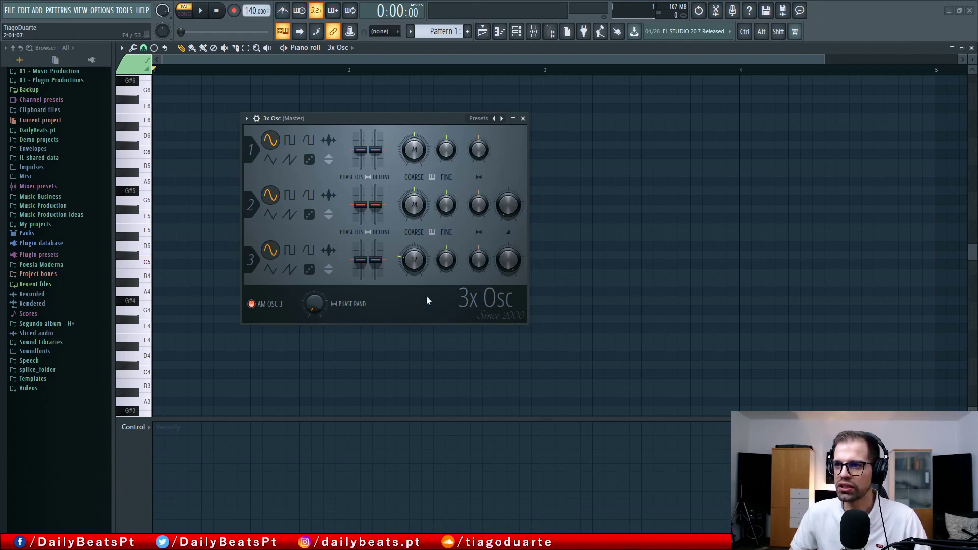
# Step: Raise oscillator 3's stereo detune slightly above center and compare the sound with AM Osc 3 off and on, leaving it on
pyautogui.moveTo(376, 259); pyautogui.dragTo(376, 254)
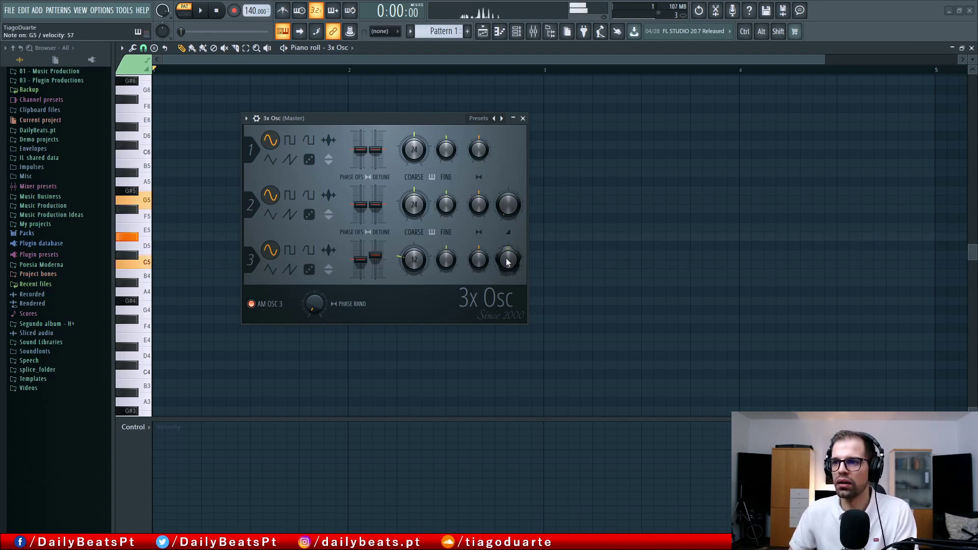
pyautogui.click(251, 304)
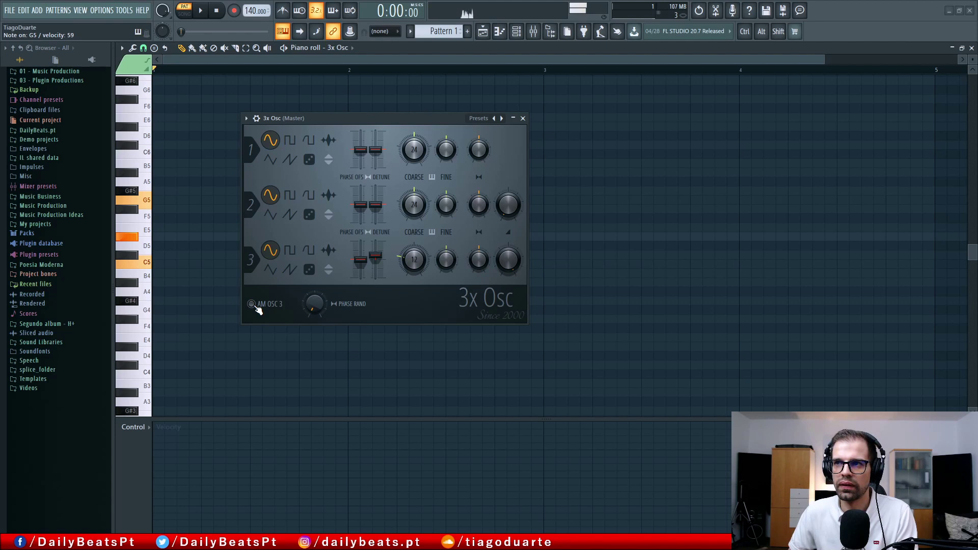
pyautogui.click(253, 305)
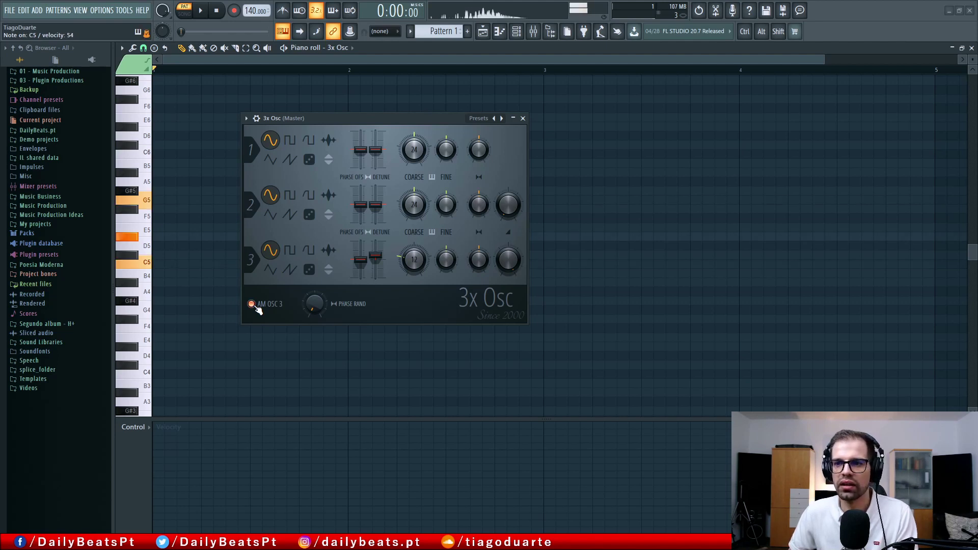
# Step: Audition oscillator 3's saw shape with +11 cents stereo detune, switch it to the square shape and raise the phase randomness
pyautogui.click(289, 268)
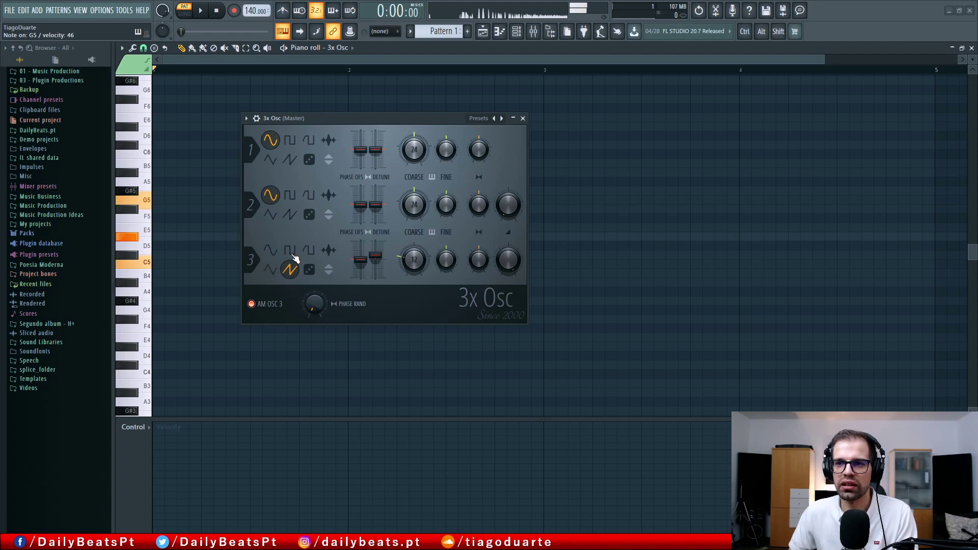
pyautogui.moveTo(375, 257); pyautogui.dragTo(375, 254)
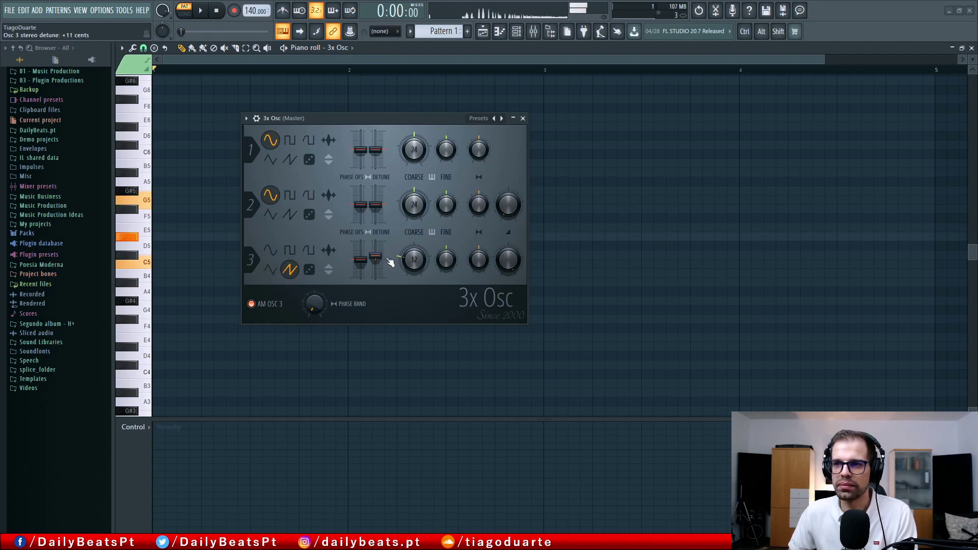
pyautogui.click(290, 251)
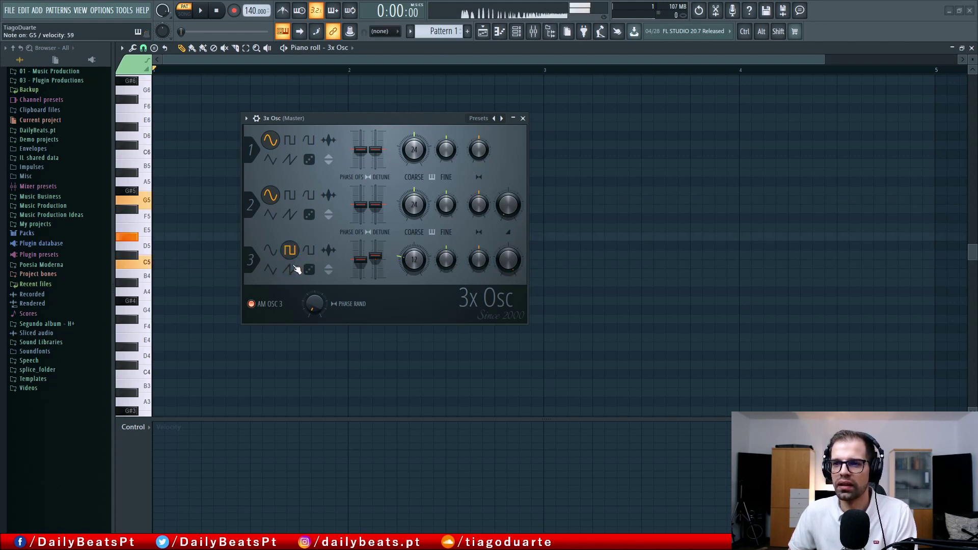
pyautogui.moveTo(311, 321); pyautogui.dragTo(310, 314)
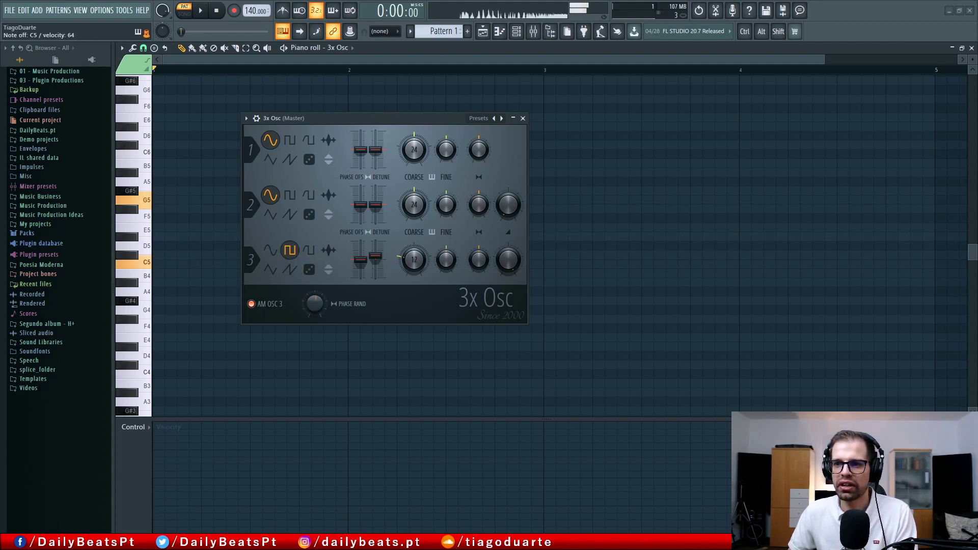